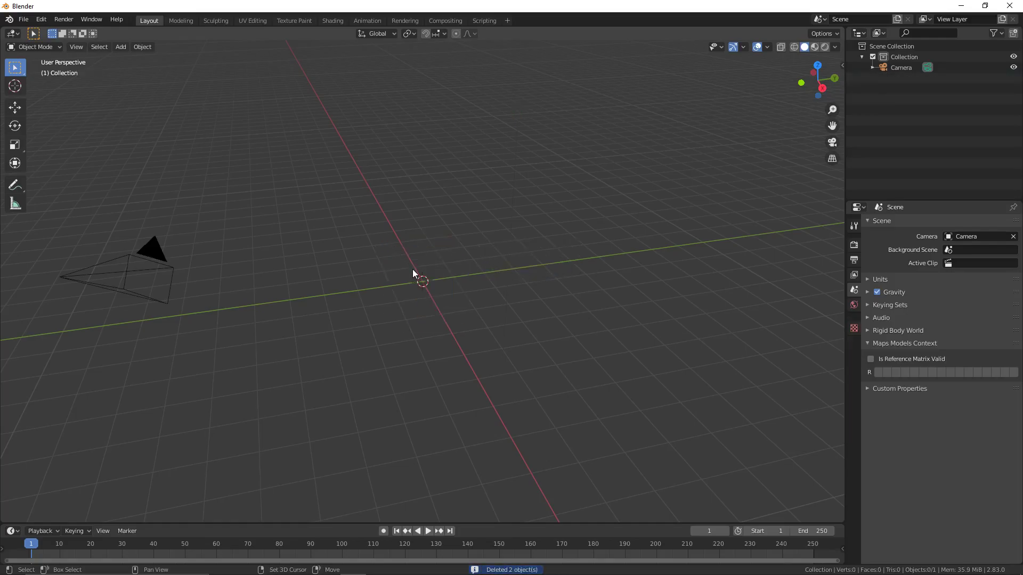
# Step: Add a Monkey mesh at the origin of the scene
pyautogui.hotkey('shift', 'a')
pyautogui.moveTo(412, 270)
pyautogui.click(480, 370)
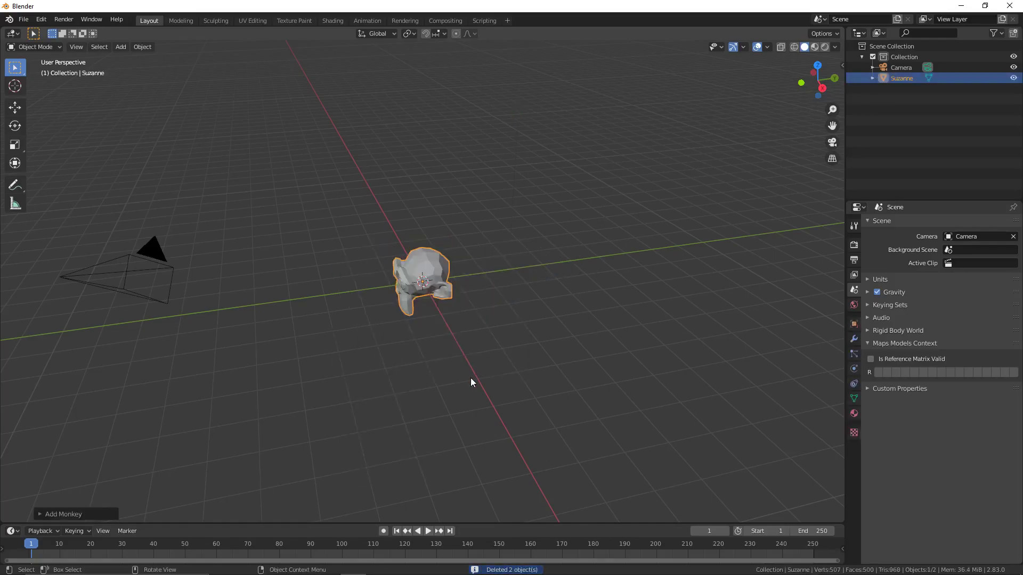
pyautogui.press('KP_1')
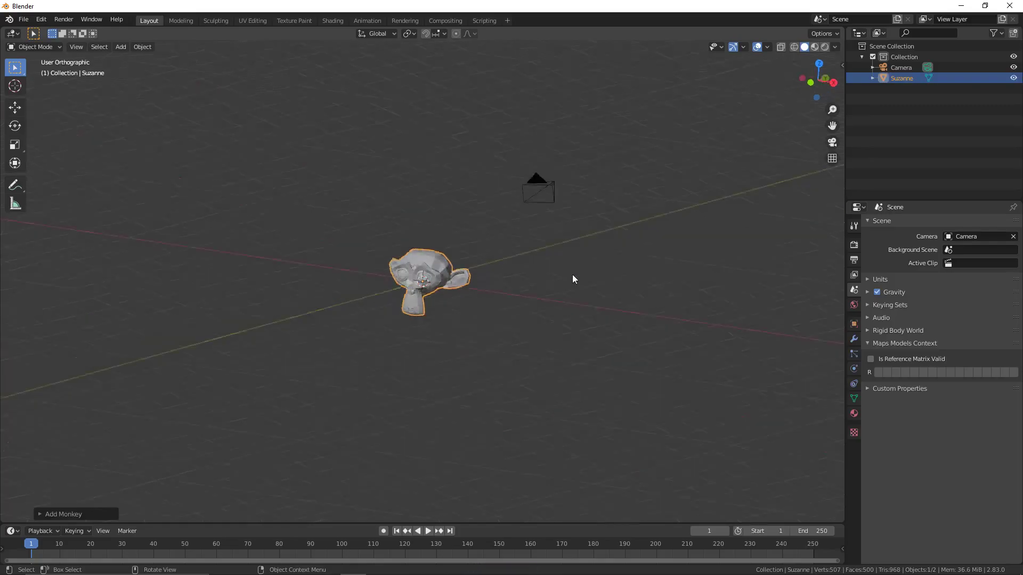
# Step: Lock the camera to the camera view and reframe it closer on the monkey's face
pyautogui.press('KP_0')
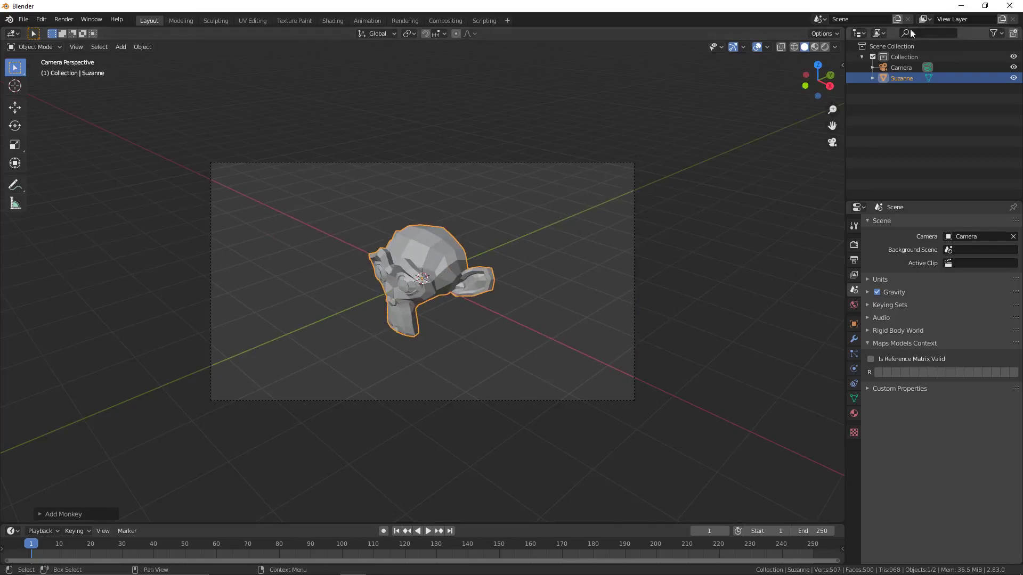
pyautogui.press('n')
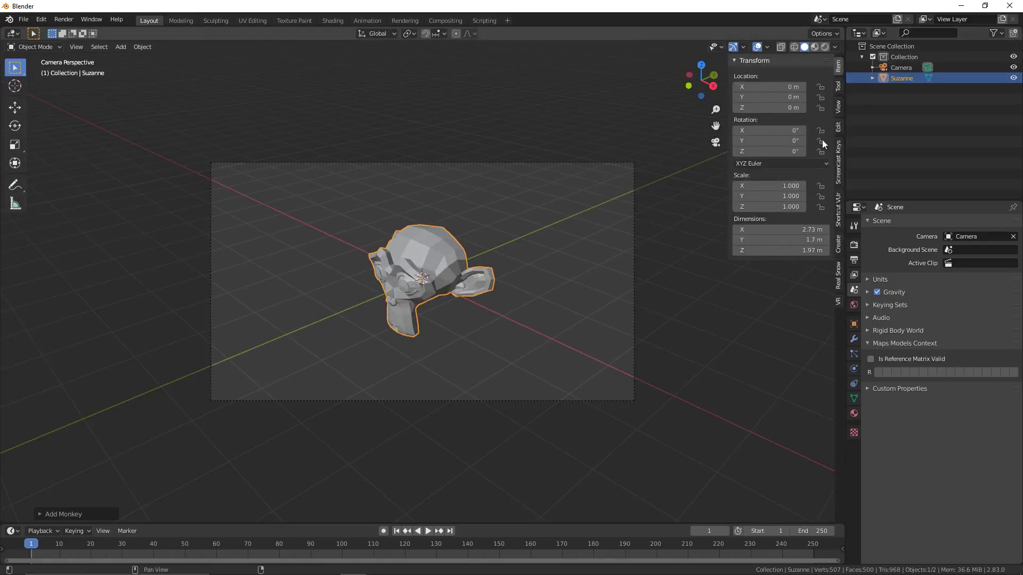
pyautogui.click(839, 108)
pyautogui.click(826, 191)
pyautogui.moveTo(574, 232); pyautogui.dragTo(547, 243, button='middle')
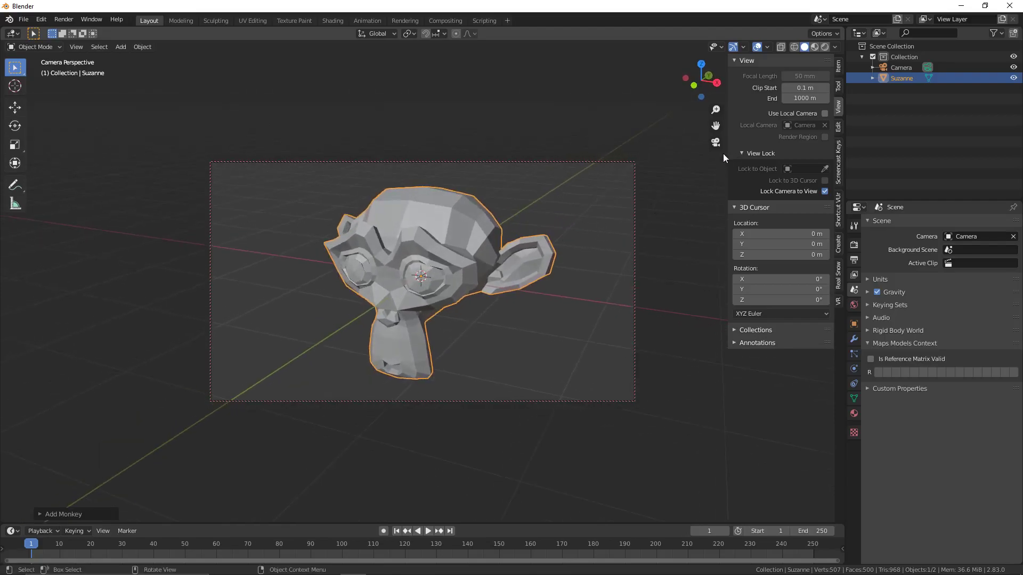
# Step: Leave the camera view and add a Wireframe modifier to the monkey
pyautogui.click(715, 142)
pyautogui.scroll(4, 669, 230)
pyautogui.scroll(-1, 634, 240)
pyautogui.moveTo(638, 244)
pyautogui.mouseDown(button='middle')
pyautogui.moveTo(655, 247)
pyautogui.moveTo(651, 238)
pyautogui.moveTo(634, 246)
pyautogui.moveTo(625, 269)
pyautogui.moveTo(622, 250)
pyautogui.mouseUp(button='middle')
pyautogui.moveTo(465, 175); pyautogui.dragTo(468, 184, button='middle')
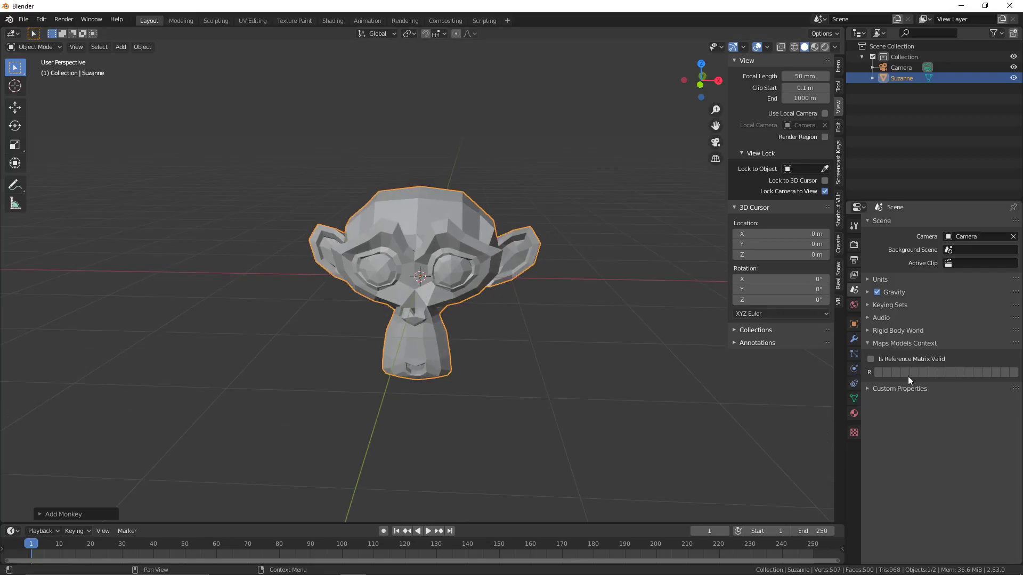
pyautogui.click(854, 340)
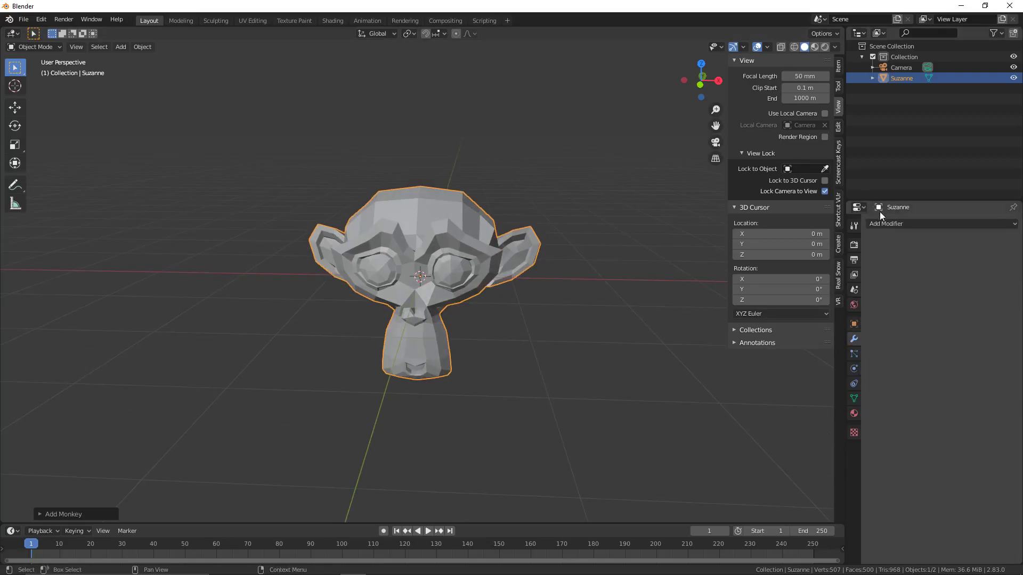
pyautogui.click(900, 224)
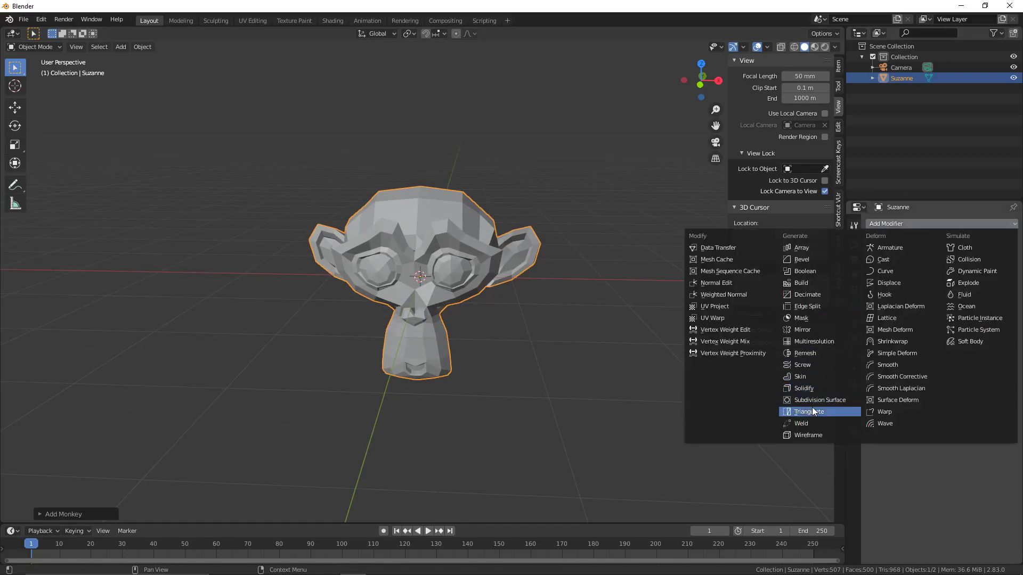
pyautogui.click(815, 434)
pyautogui.moveTo(526, 317)
pyautogui.mouseDown(button='middle')
pyautogui.moveTo(477, 348)
pyautogui.moveTo(503, 351)
pyautogui.moveTo(519, 318)
pyautogui.mouseUp(button='middle')
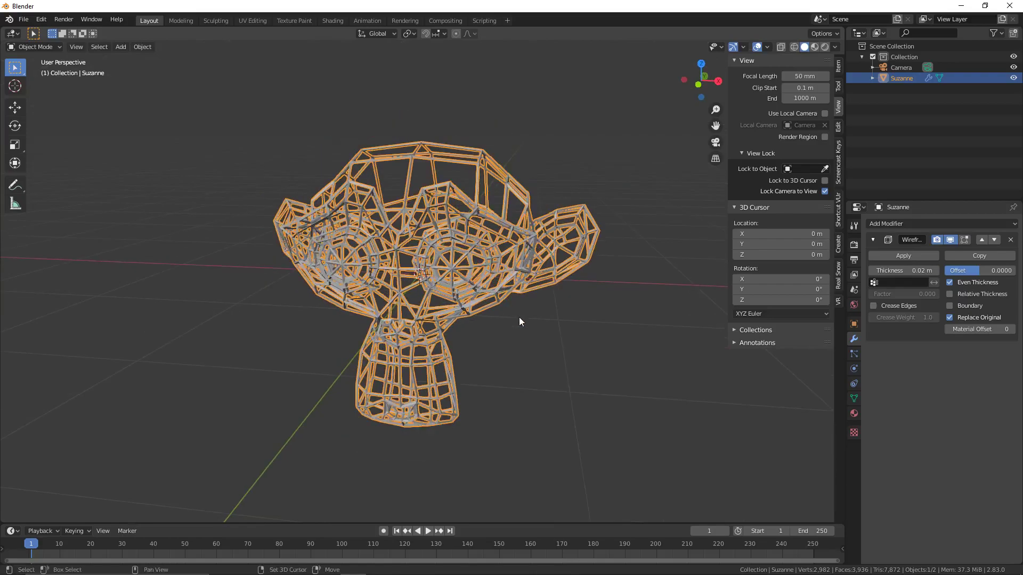
# Step: Duplicate the wireframe monkey in place and remove the Wireframe modifier from the copy
pyautogui.hotkey('shift', 'd')
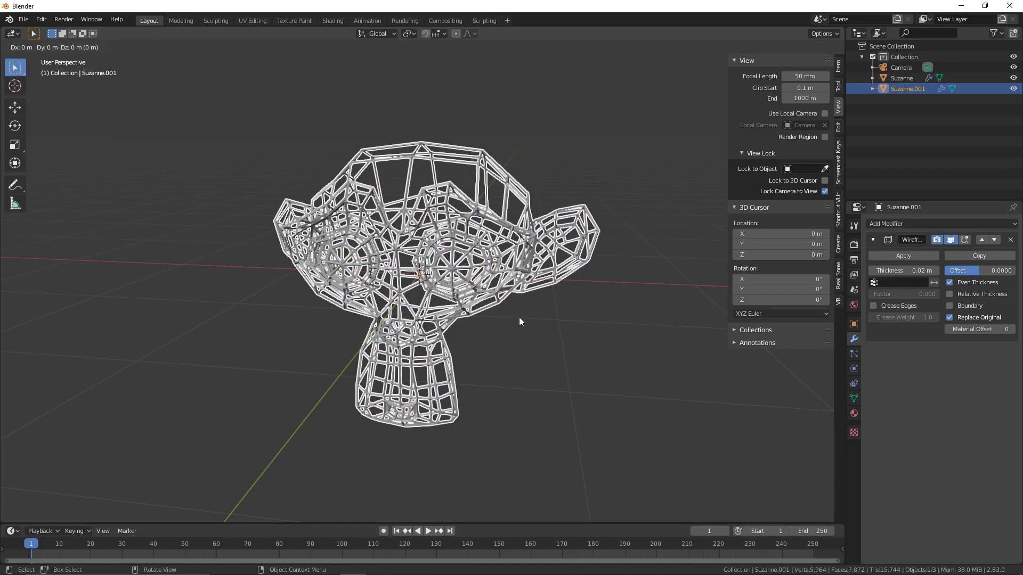
pyautogui.rightClick(519, 318)
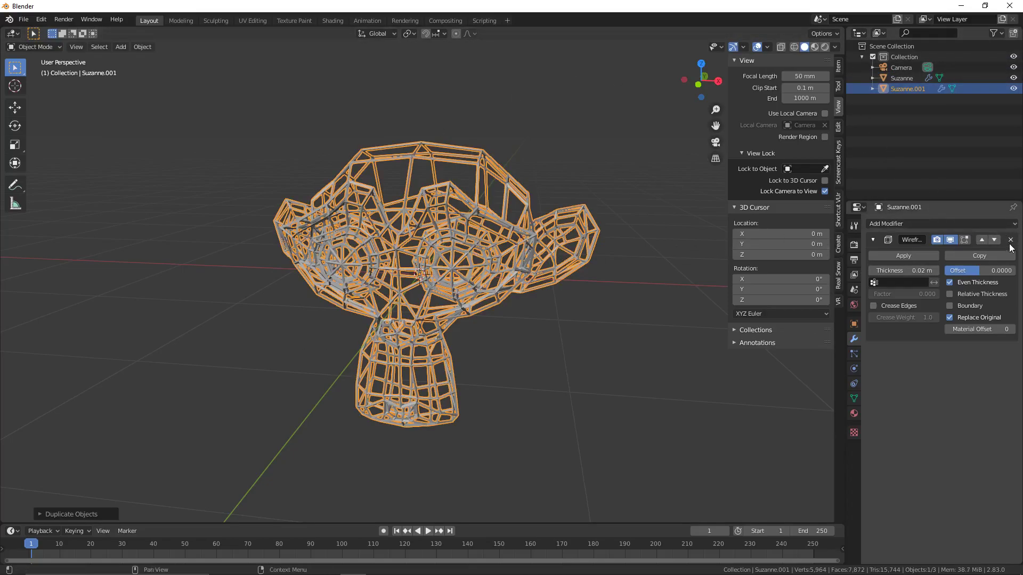
pyautogui.click(1011, 240)
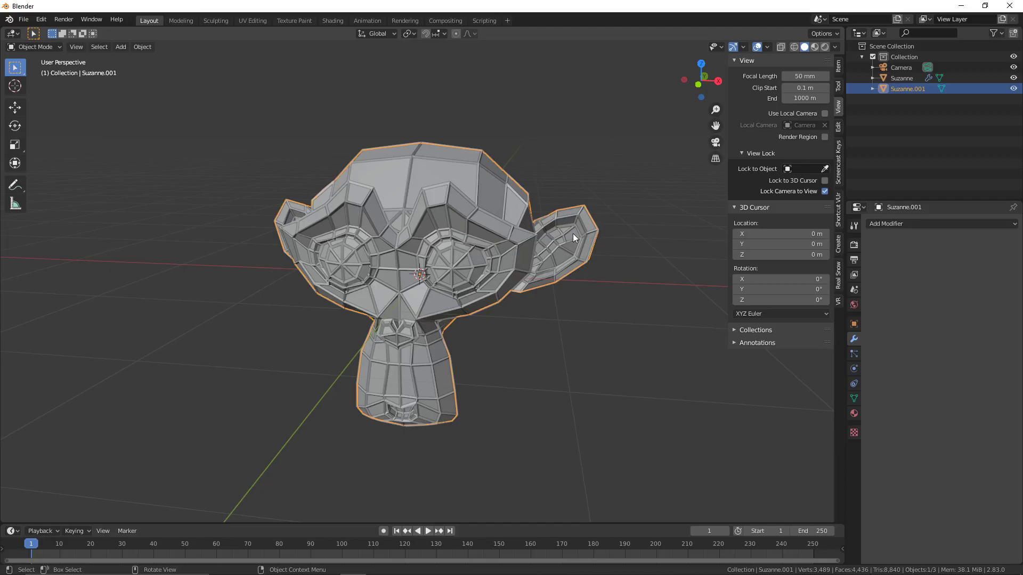
# Step: Give the original wireframe monkey a new material with an Emission surface
pyautogui.click(854, 414)
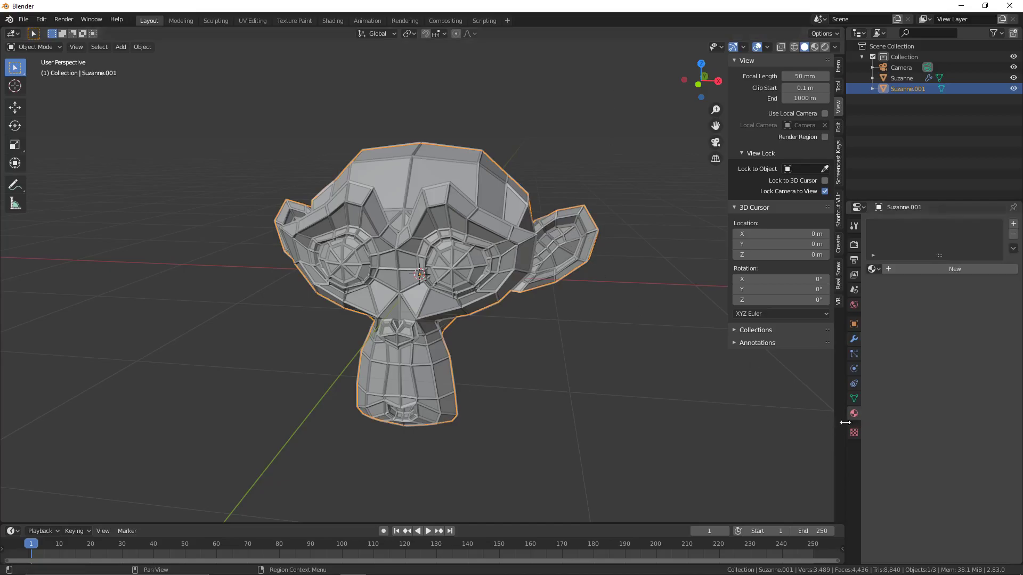
pyautogui.click(413, 159)
pyautogui.click(408, 159)
pyautogui.click(409, 160)
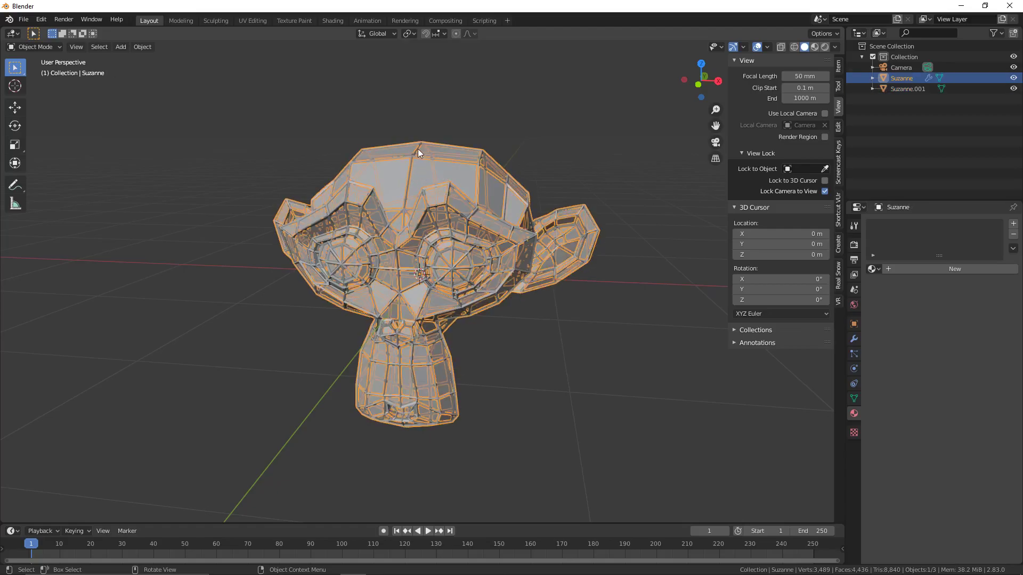
pyautogui.click(952, 269)
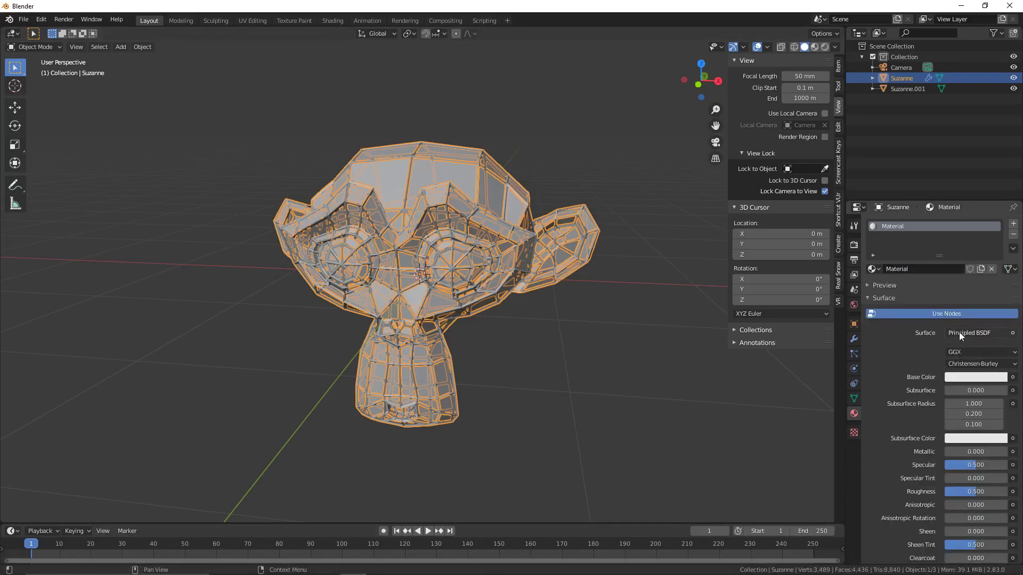
pyautogui.click(959, 334)
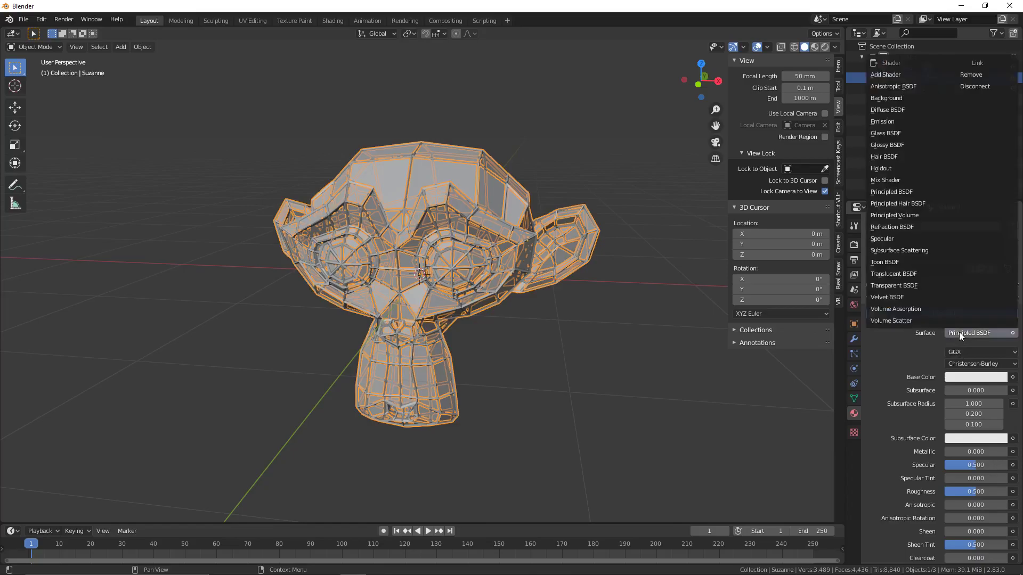
pyautogui.click(901, 121)
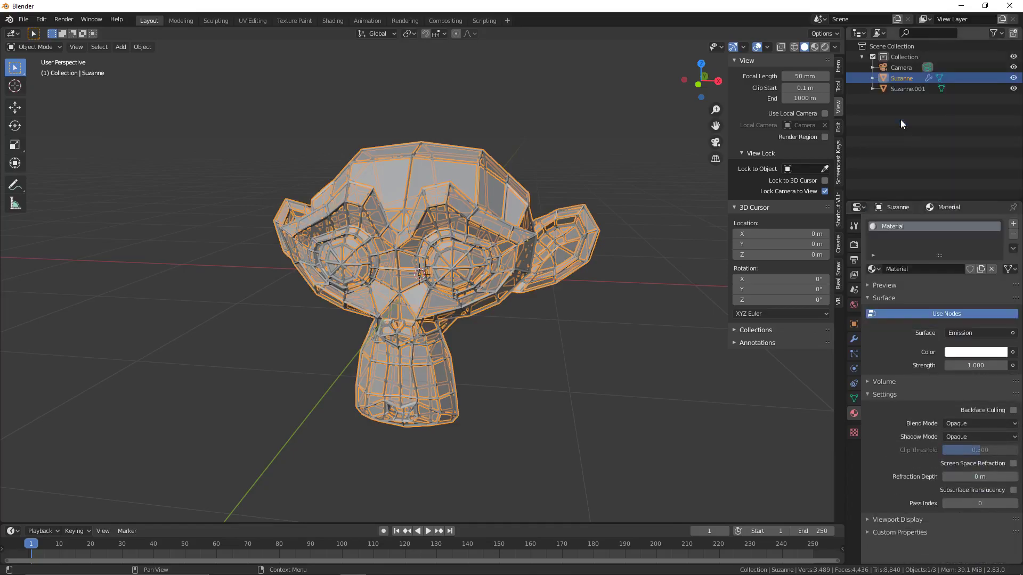
# Step: Set the wireframe material's emission color to a saturated bright green, using Rendered viewport shading to judge it
pyautogui.click(960, 354)
pyautogui.moveTo(945, 243); pyautogui.dragTo(918, 229)
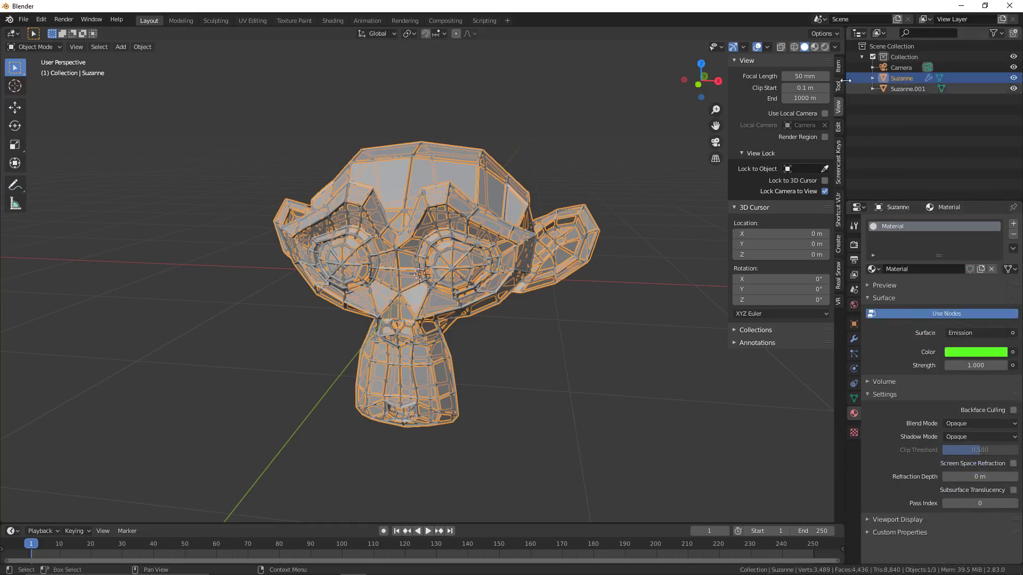
pyautogui.click(825, 48)
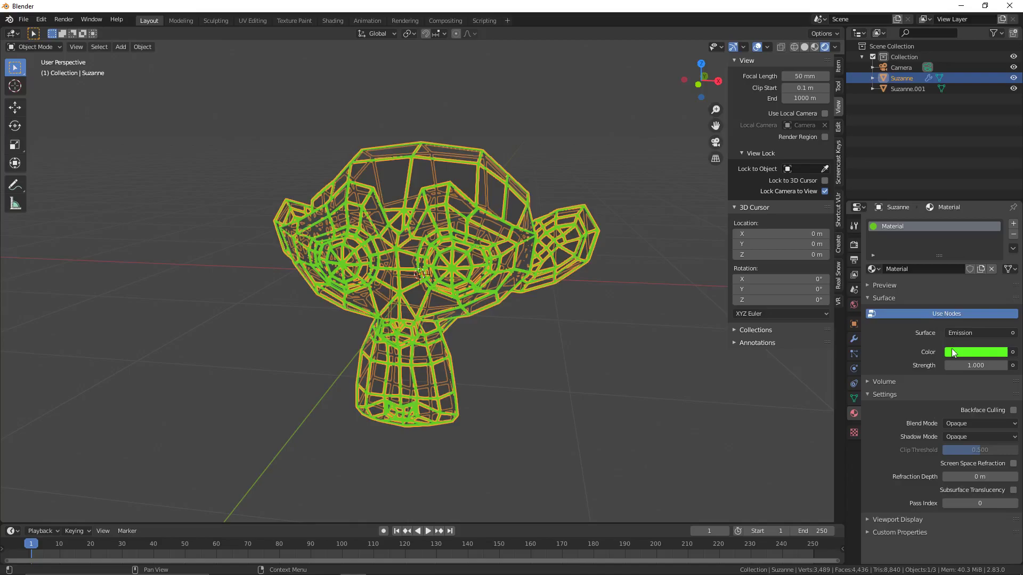
pyautogui.click(952, 351)
pyautogui.moveTo(927, 227); pyautogui.dragTo(919, 221)
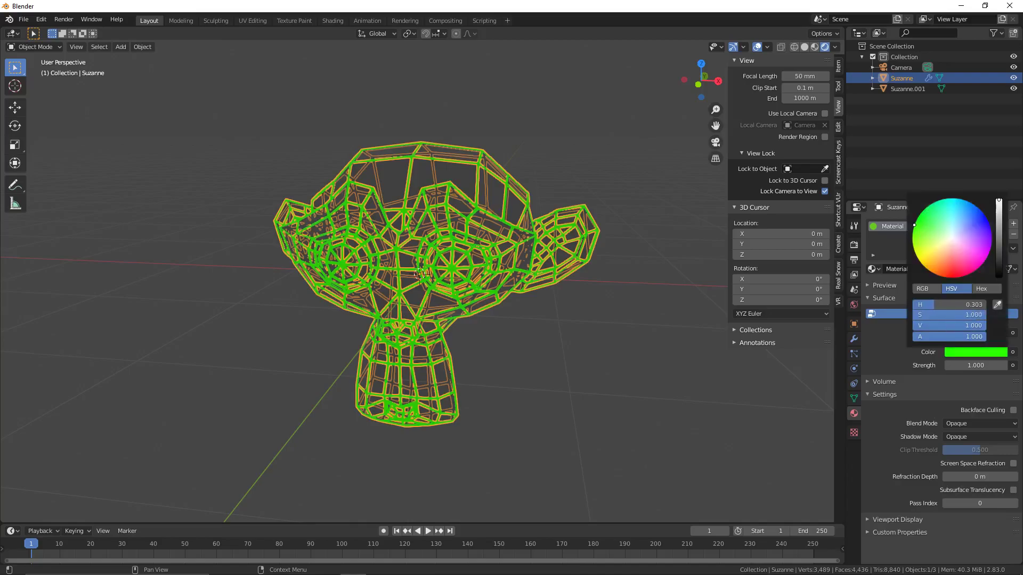
pyautogui.moveTo(914, 226)
pyautogui.mouseDown()
pyautogui.moveTo(959, 206)
pyautogui.moveTo(917, 218)
pyautogui.mouseUp()
pyautogui.moveTo(651, 360); pyautogui.dragTo(625, 354, button='middle')
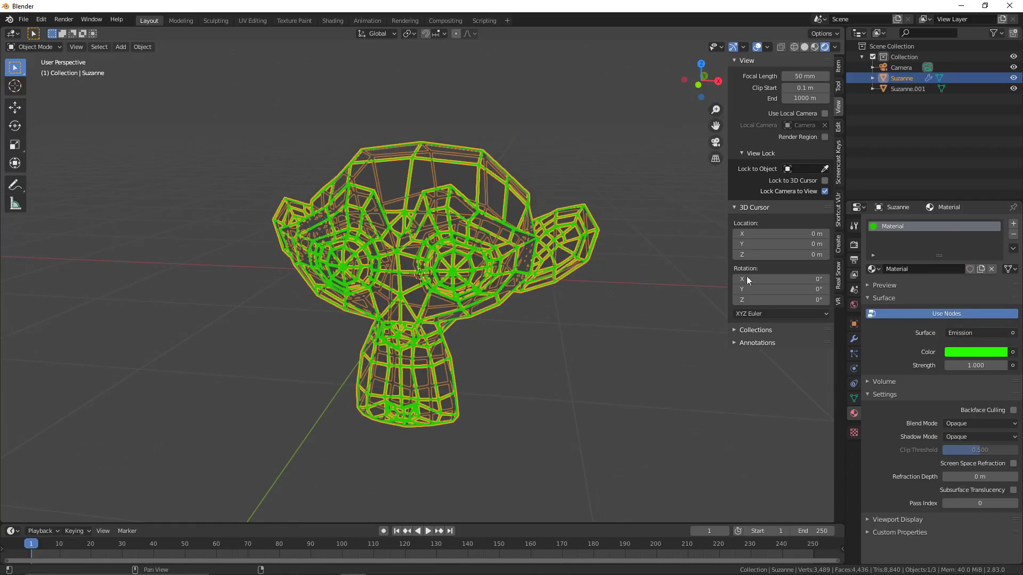
# Step: Set the world background color to black and deselect the wireframe monkey
pyautogui.click(854, 305)
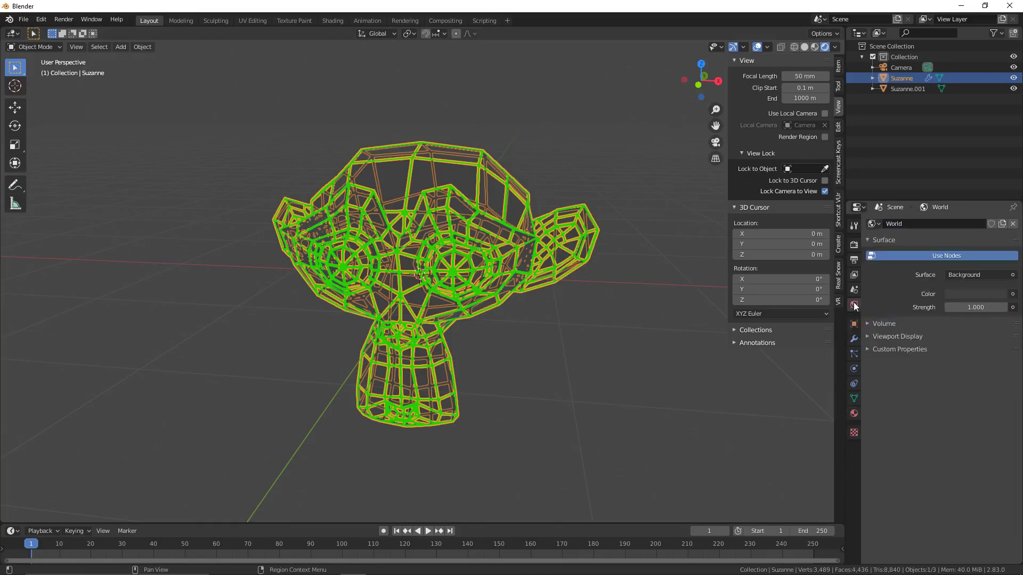
pyautogui.click(962, 294)
pyautogui.moveTo(994, 200); pyautogui.dragTo(998, 219)
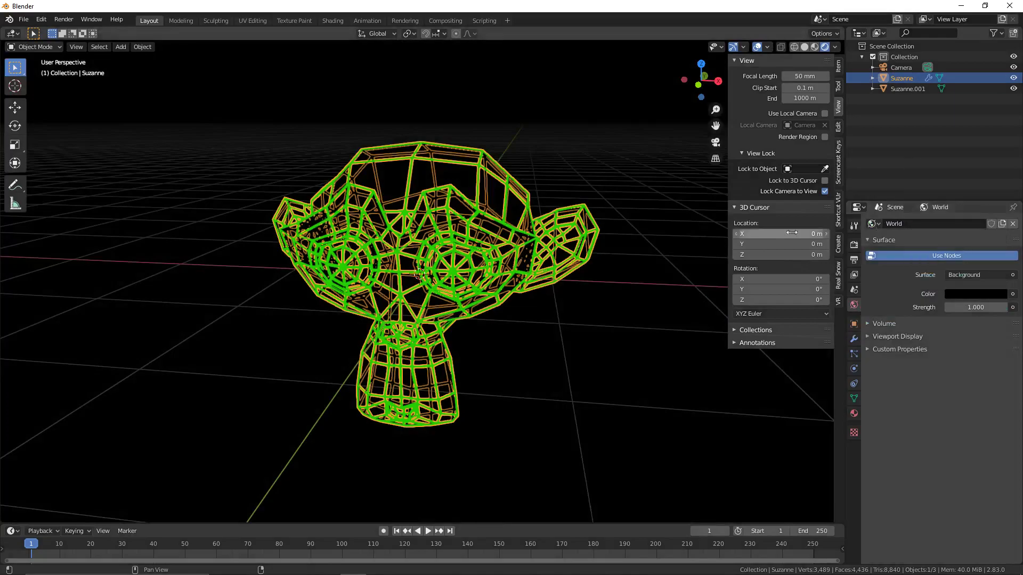
pyautogui.click(655, 285)
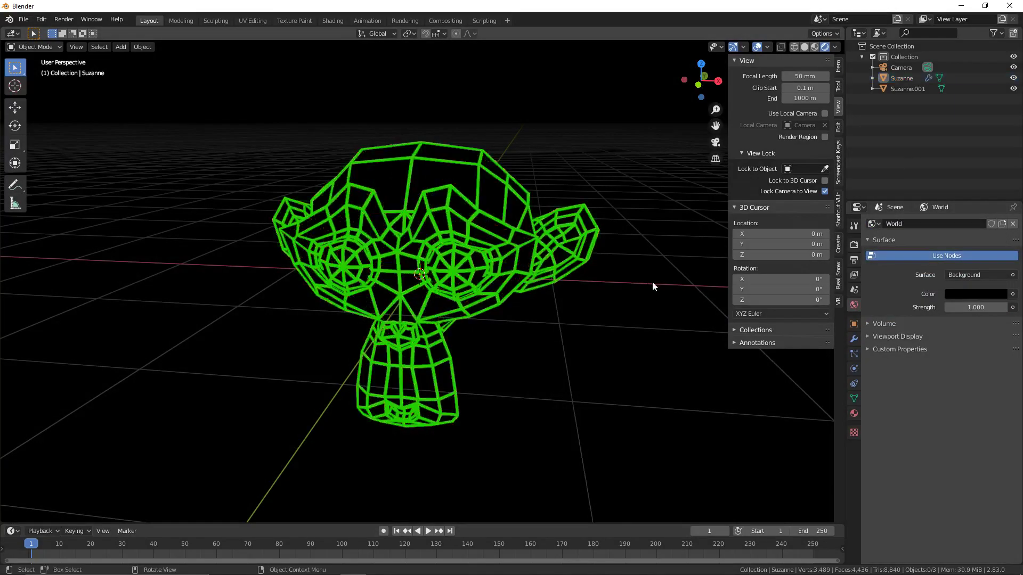
# Step: Enable Screen Space Reflections for Eevee with Trace Precision 0.265 and Max Roughness 0.381
pyautogui.click(854, 260)
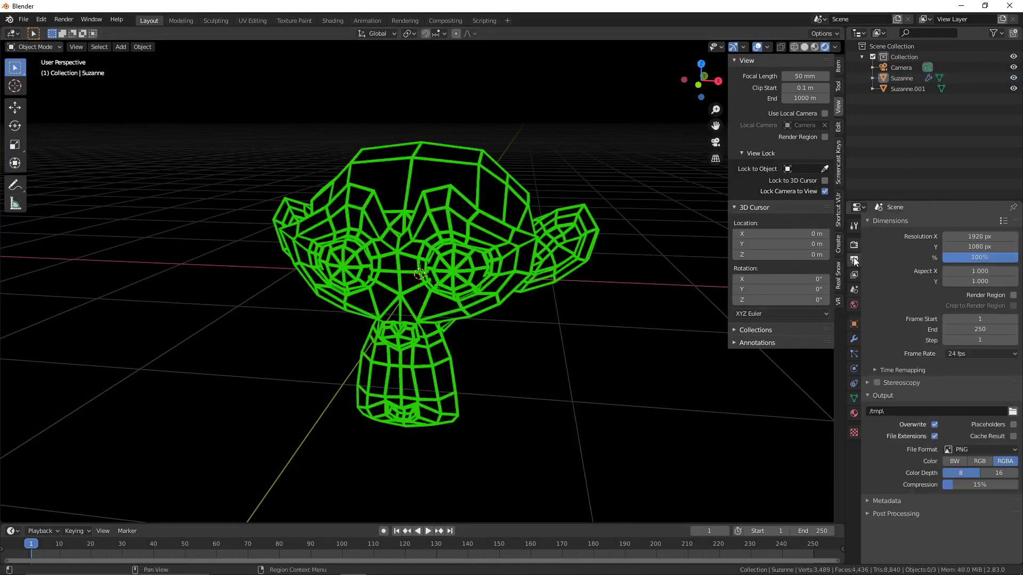
pyautogui.click(854, 245)
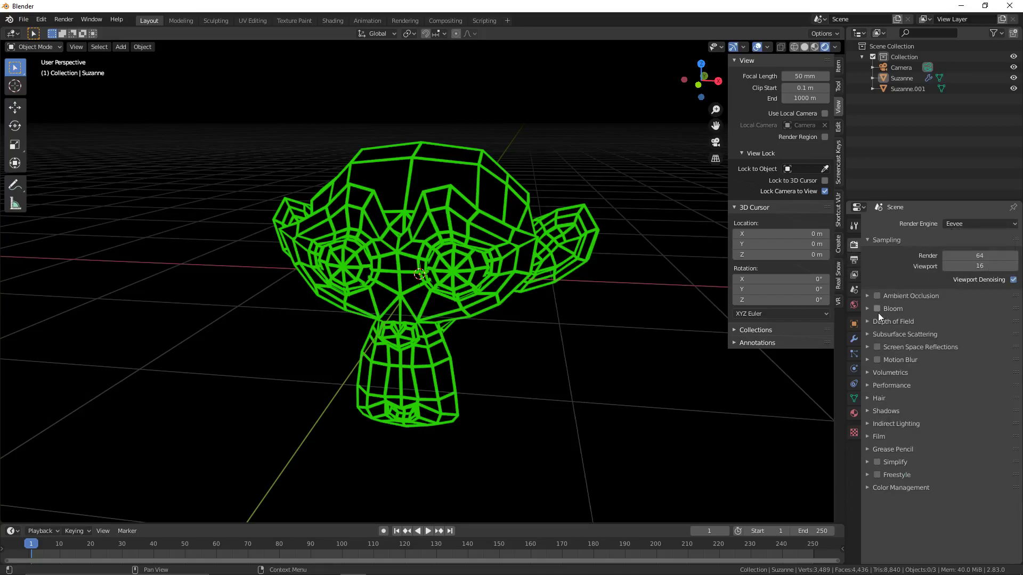
pyautogui.click(877, 347)
pyautogui.moveTo(587, 354); pyautogui.dragTo(568, 352, button='middle')
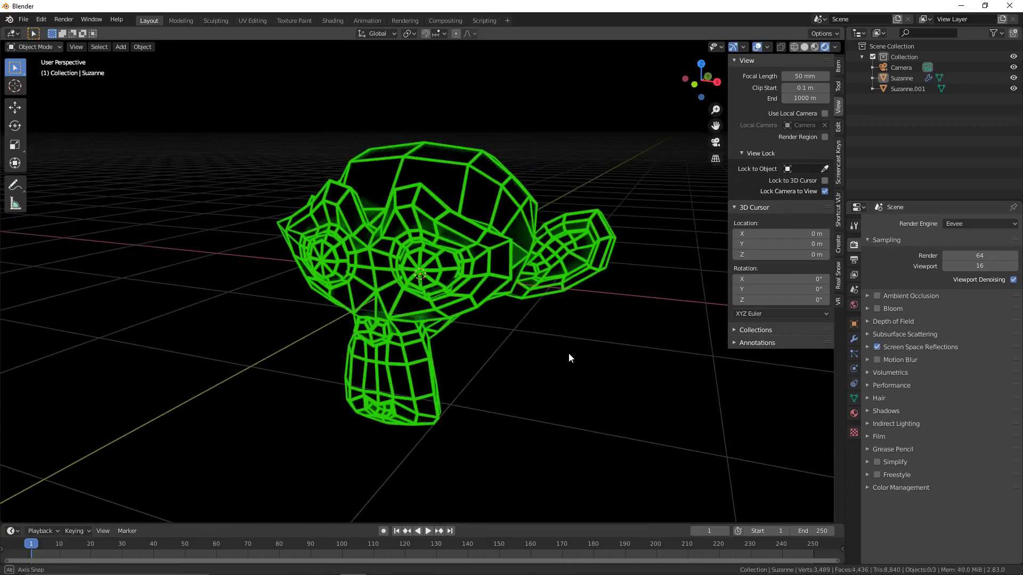
pyautogui.click(868, 347)
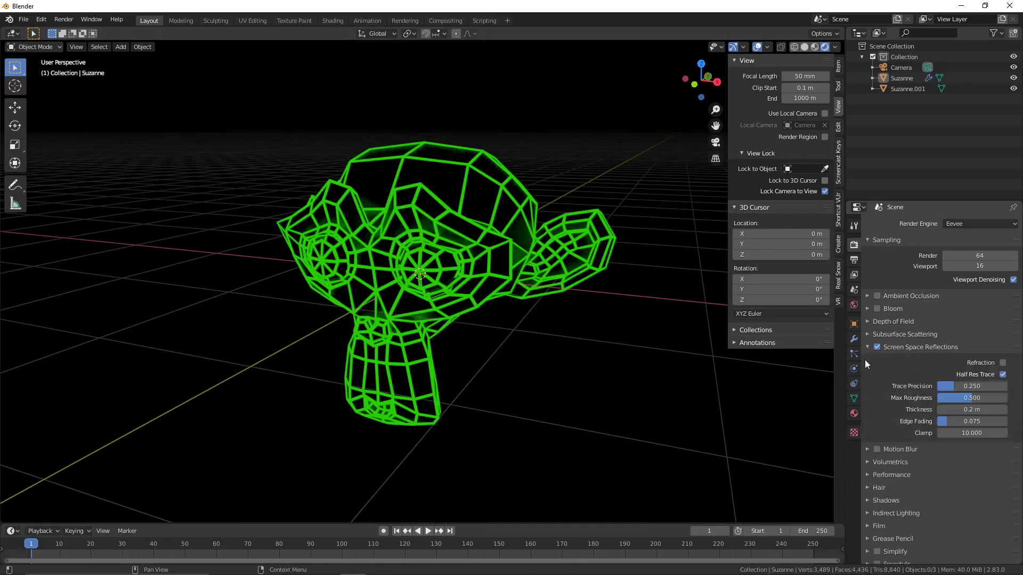
pyautogui.moveTo(979, 398); pyautogui.dragTo(958, 387)
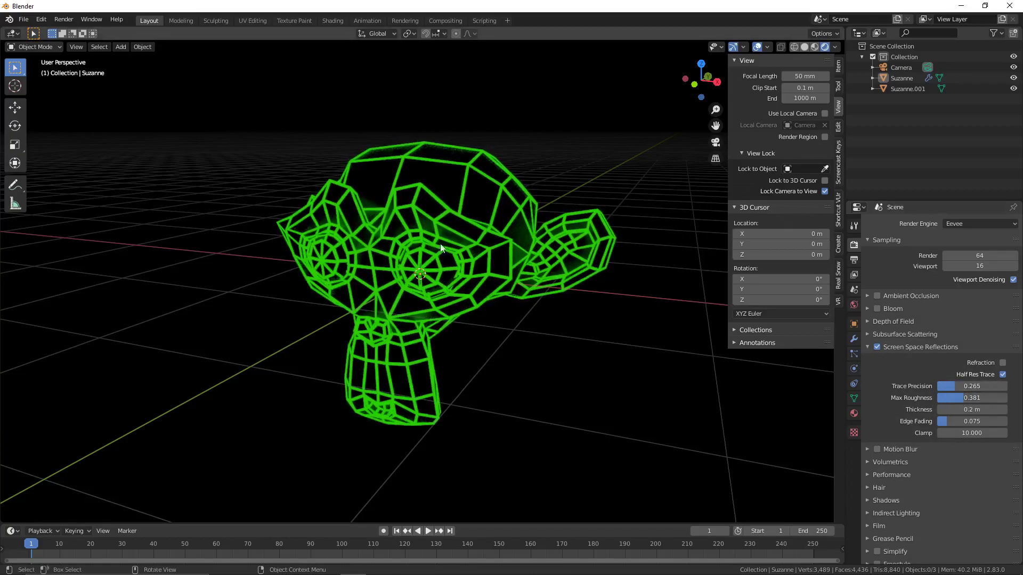
# Step: Select the solid monkey copy and switch Screen Space Reflections off and on again to compare the reflections
pyautogui.click(525, 236)
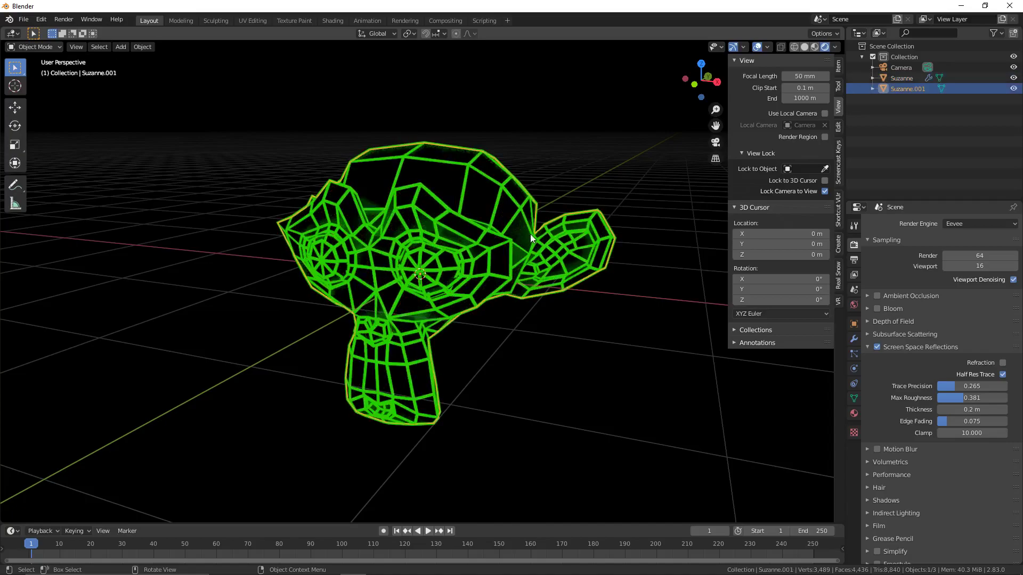
pyautogui.click(877, 347)
pyautogui.click(878, 346)
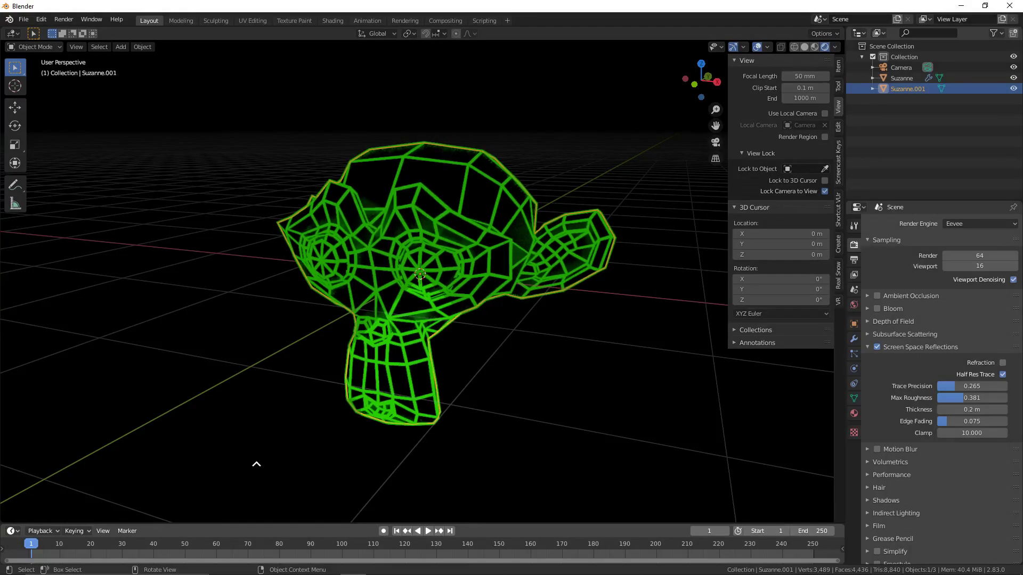
# Step: Extend the timeline over the 3D viewport area and undo the last Screen Space Reflections change
pyautogui.moveTo(258, 465); pyautogui.dragTo(249, 468)
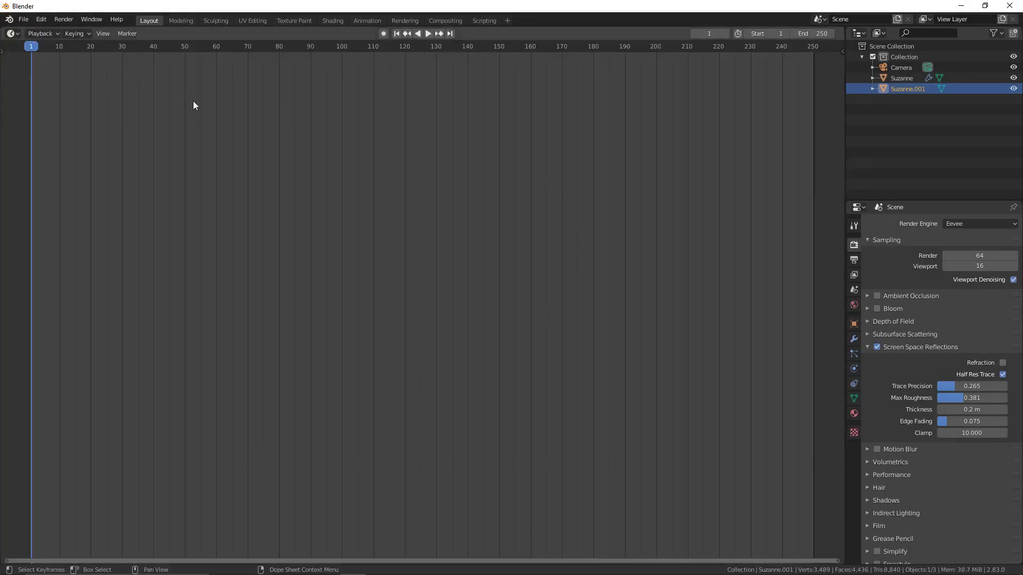
pyautogui.hotkey('ctrl', 'z')
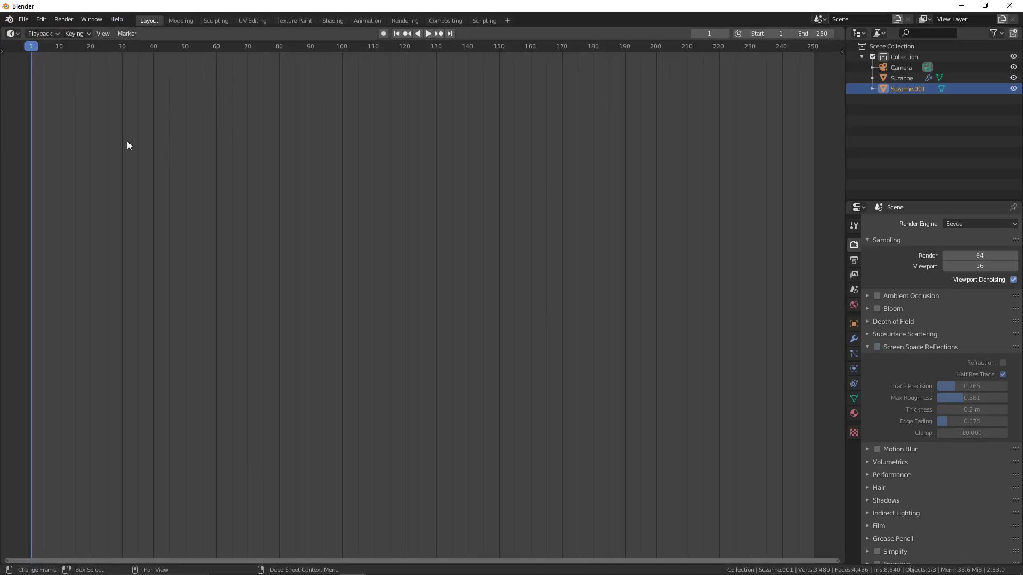
# Step: Change the enlarged timeline area to a 3D Viewport and split it into two side-by-side viewports
pyautogui.click(29, 48)
pyautogui.click(11, 33)
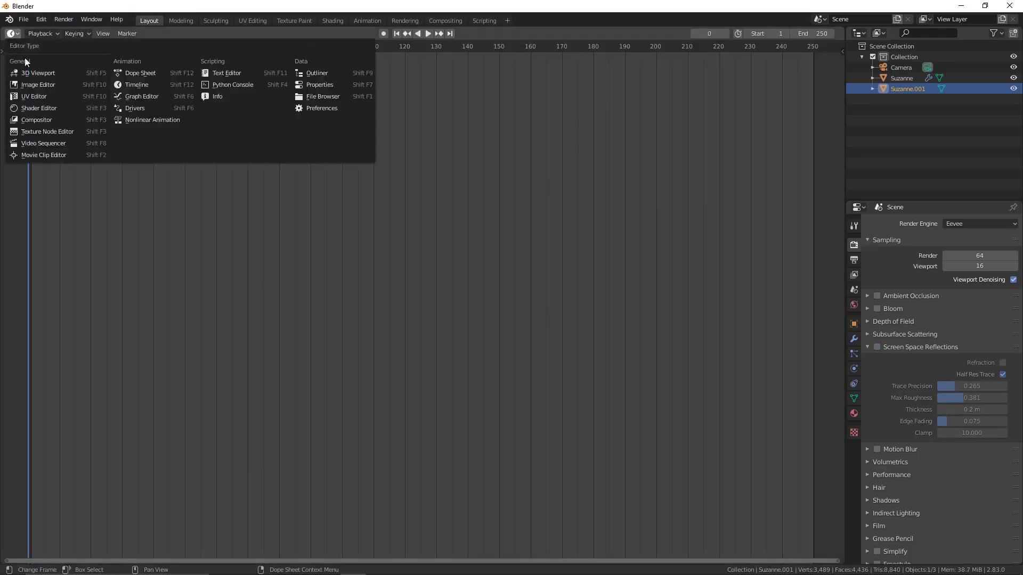
pyautogui.click(33, 73)
pyautogui.moveTo(341, 212); pyautogui.dragTo(325, 96, button='middle')
pyautogui.moveTo(2, 559); pyautogui.dragTo(352, 506)
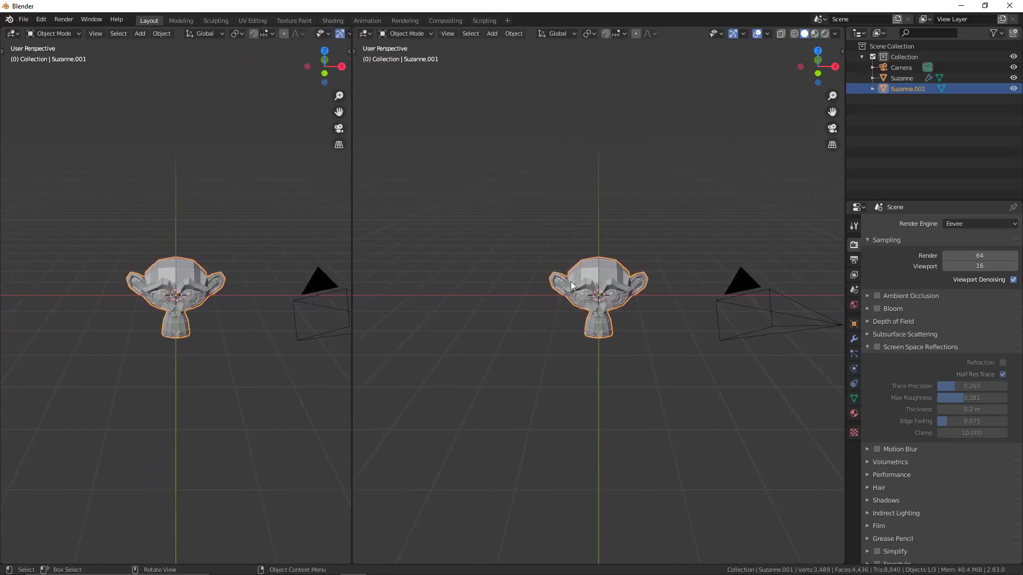
# Step: Show the larger viewport in Rendered shading and change the smaller viewport to a Shader Editor
pyautogui.click(825, 34)
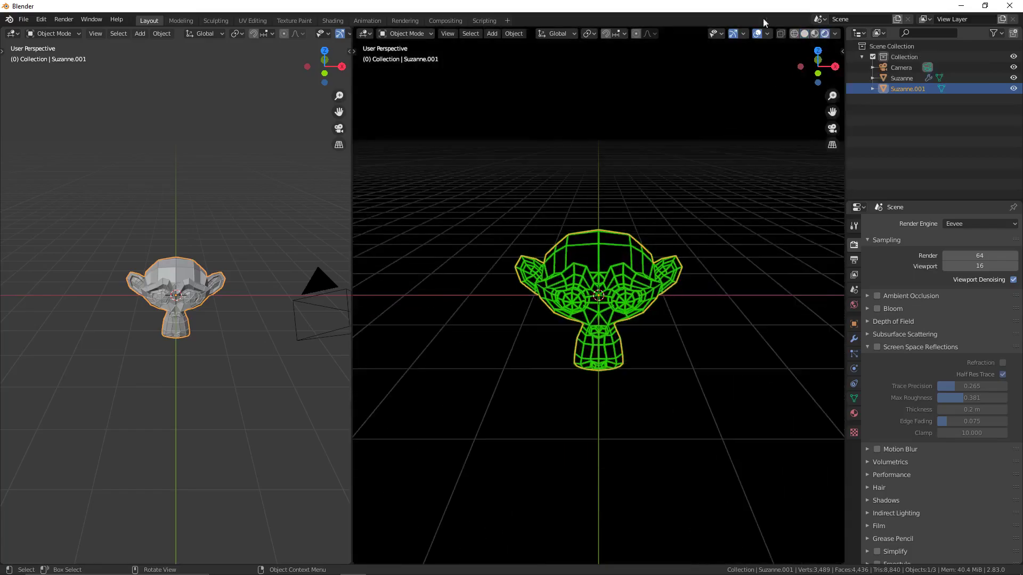
pyautogui.click(13, 38)
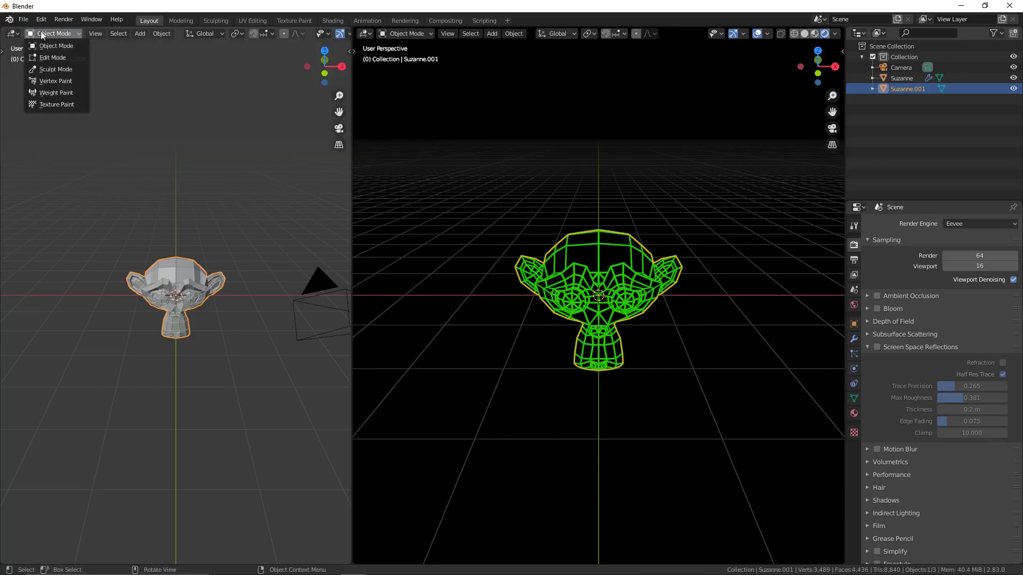
pyautogui.click(9, 33)
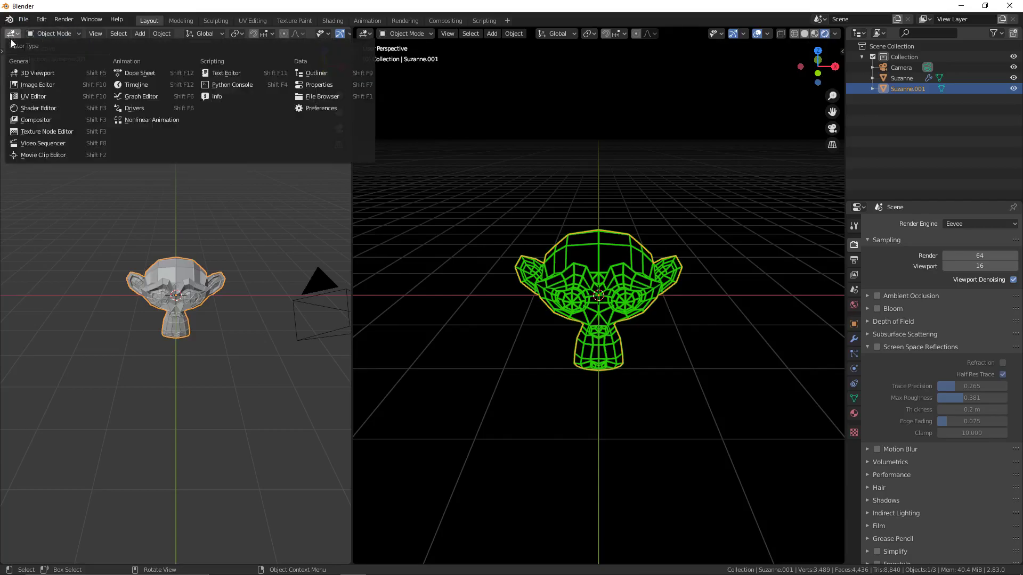
pyautogui.click(27, 110)
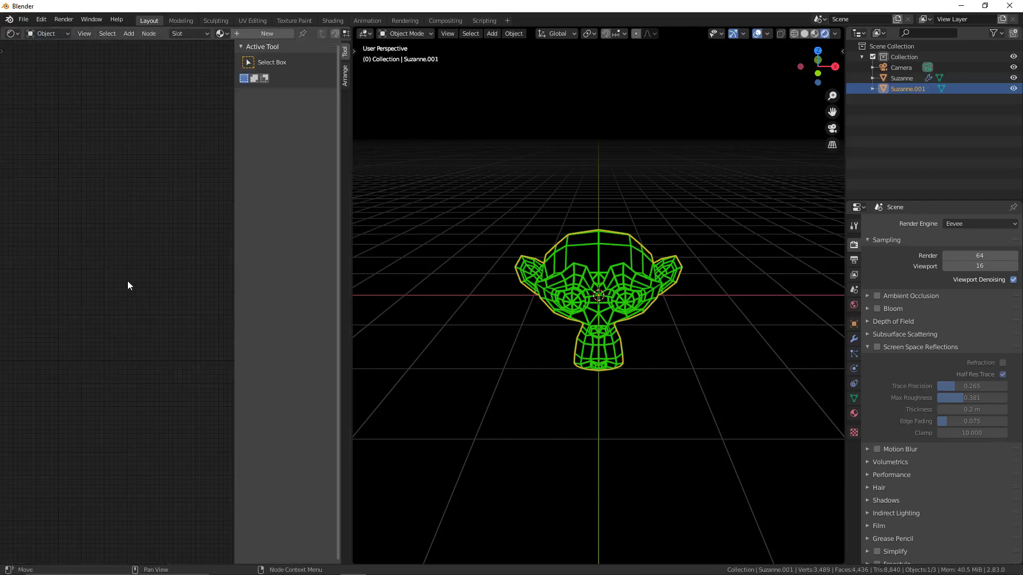
# Step: Select the solid monkey copy Suzanne.001 and give it a new material
pyautogui.click(903, 77)
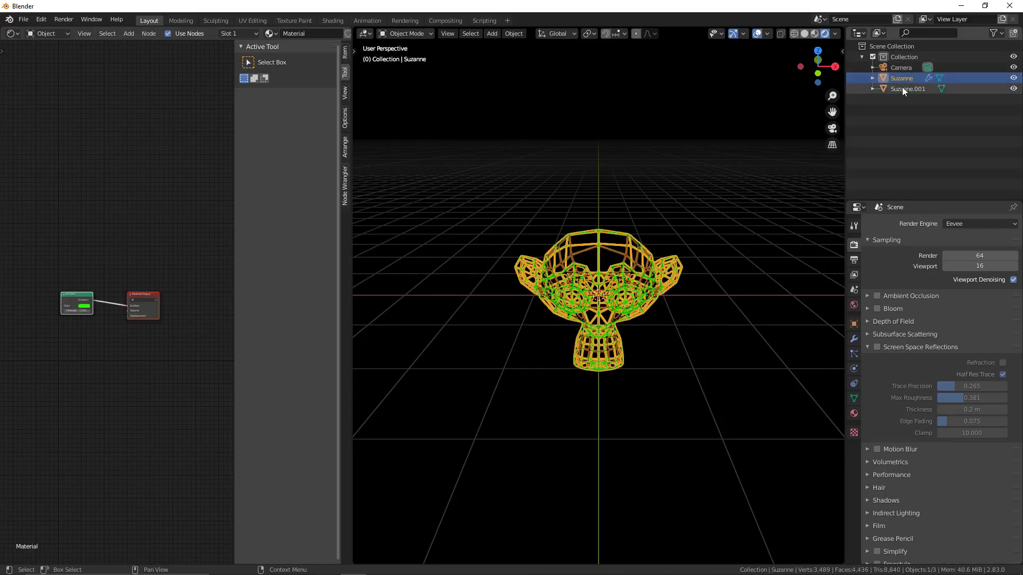
pyautogui.click(903, 87)
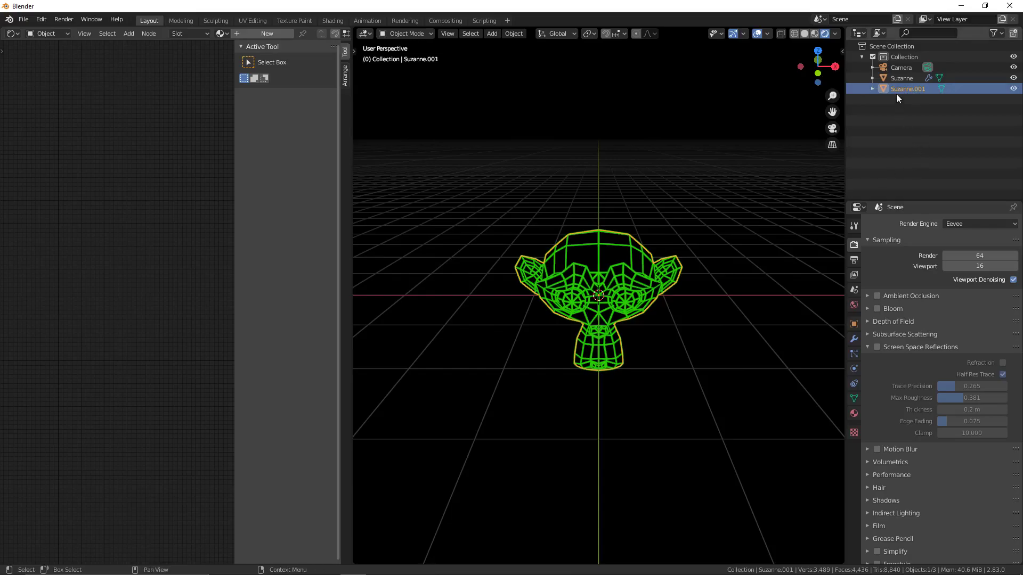
pyautogui.click(854, 414)
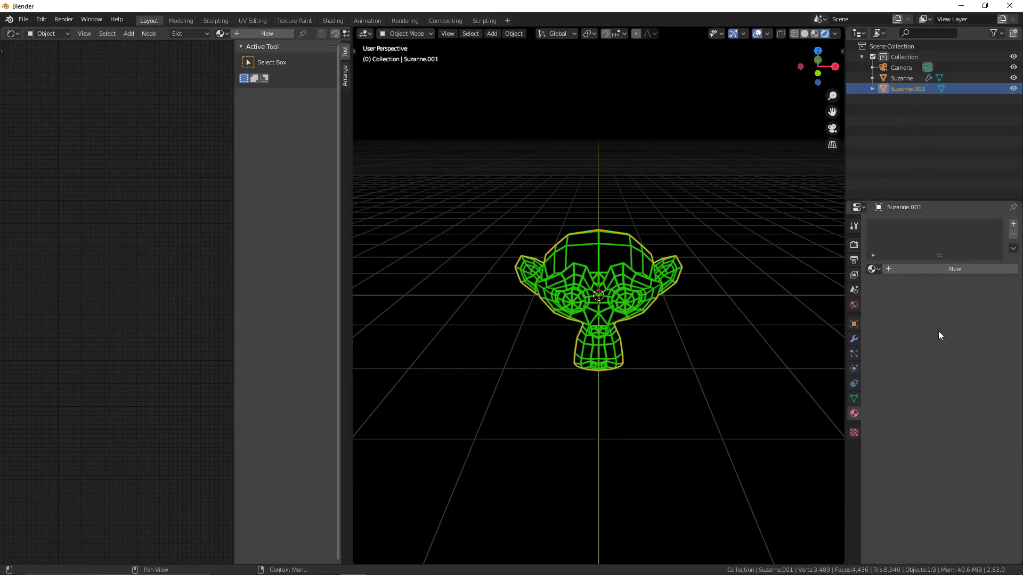
pyautogui.click(959, 268)
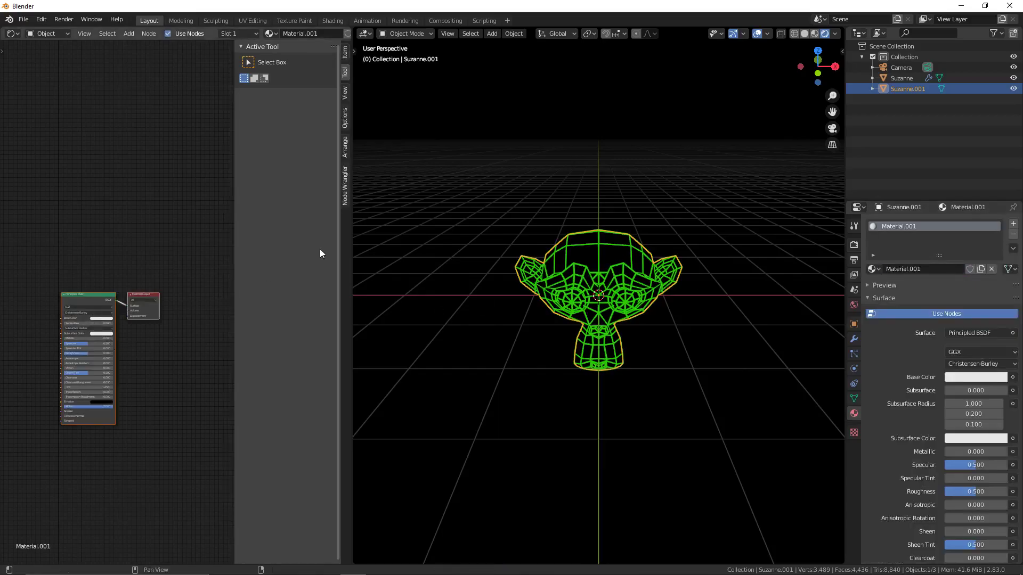
# Step: Set the new material's Principled BSDF to Metallic 1.000, Specular 1.000 and Roughness 0.091
pyautogui.click(126, 221)
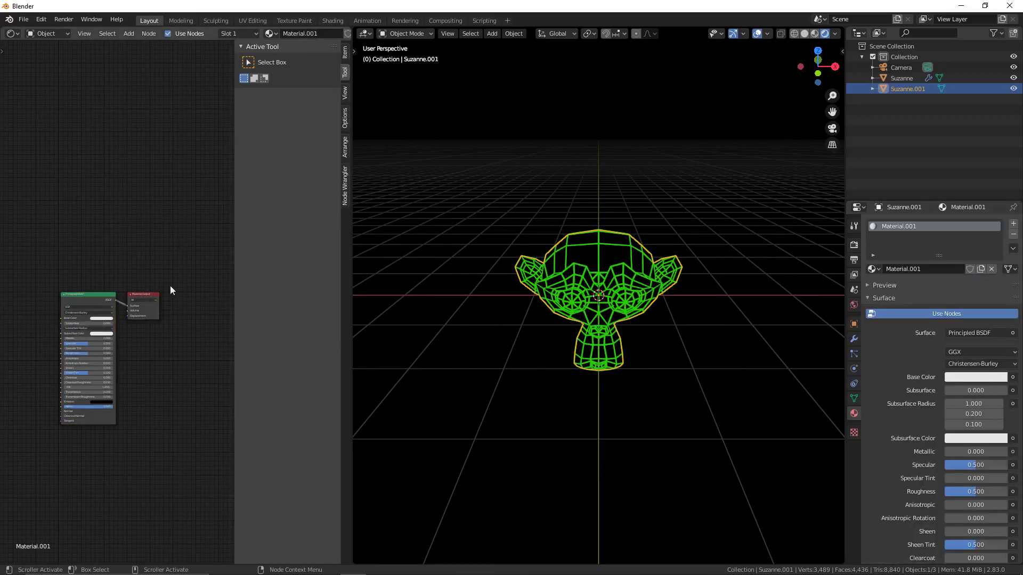
pyautogui.scroll(4, 133, 423)
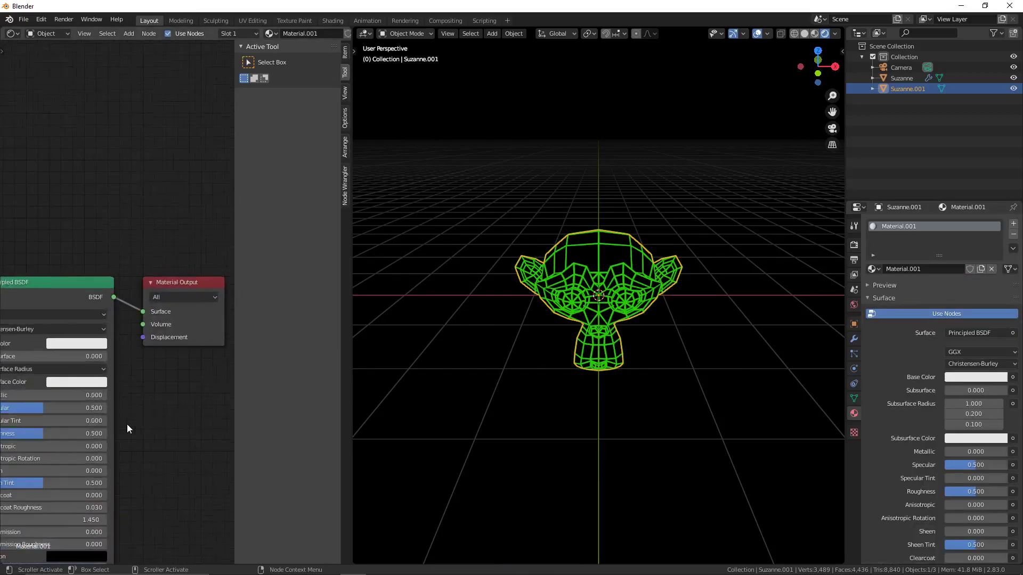
pyautogui.moveTo(128, 427); pyautogui.dragTo(186, 356, button='middle')
pyautogui.scroll(-2, 171, 354)
pyautogui.moveTo(756, 380); pyautogui.dragTo(746, 360, button='middle')
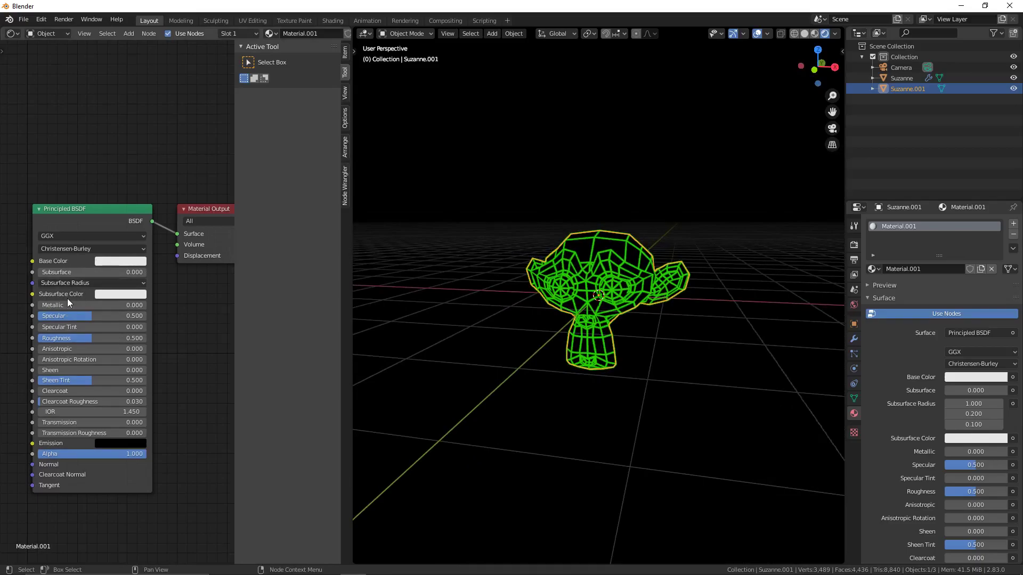
pyautogui.moveTo(54, 305); pyautogui.dragTo(144, 306)
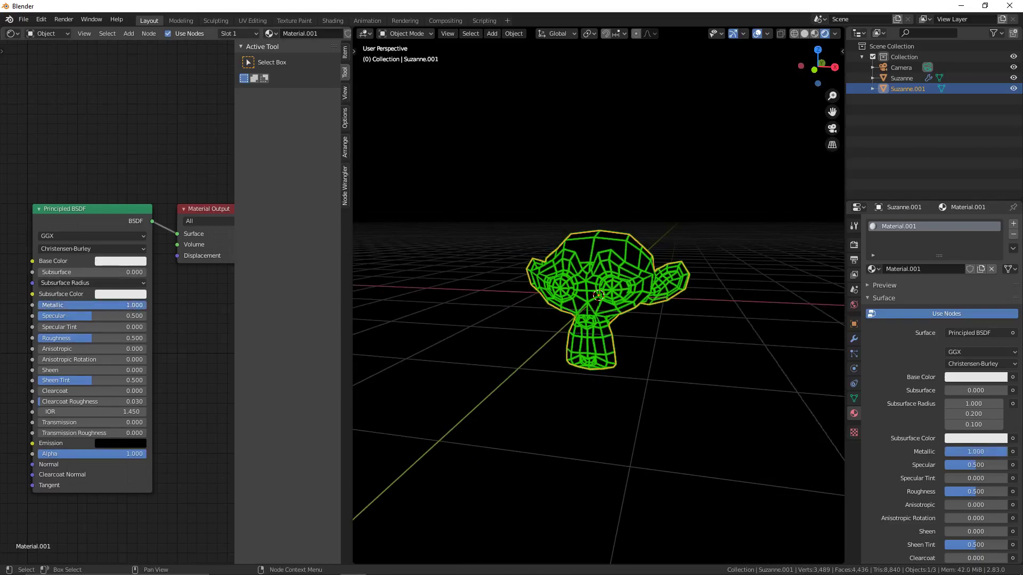
pyautogui.moveTo(63, 318); pyautogui.dragTo(145, 317)
pyautogui.moveTo(89, 339); pyautogui.dragTo(47, 339)
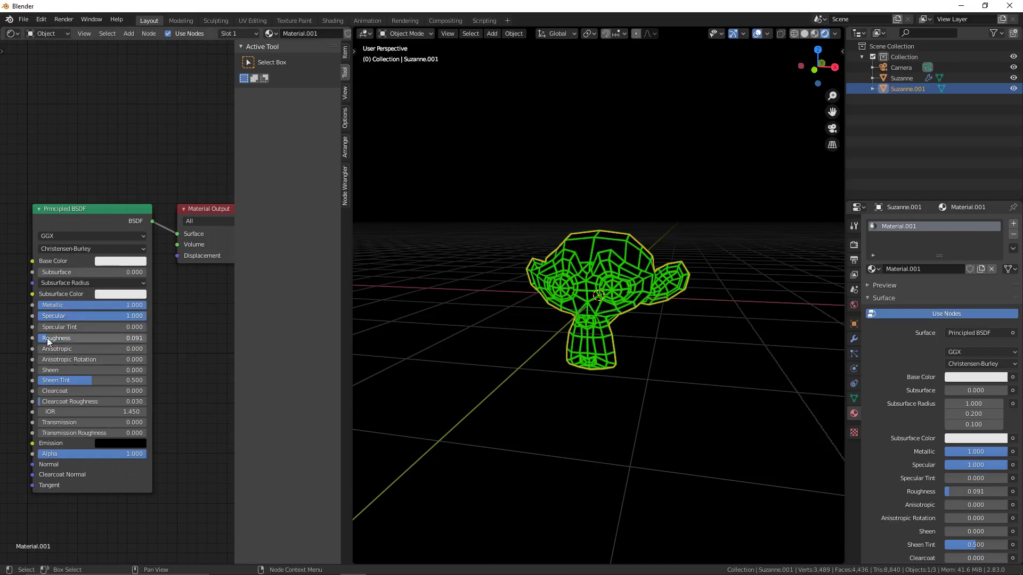
# Step: Enable Bloom for Eevee with Threshold 0.000, Radius 6.724 and Intensity 0.058
pyautogui.scroll(2, 700, 247)
pyautogui.scroll(1, 712, 248)
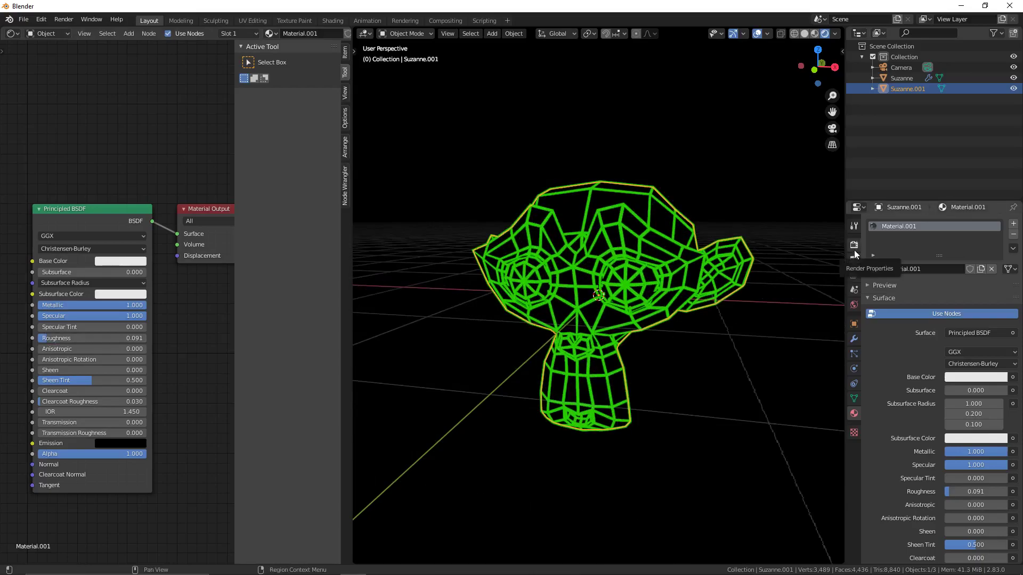
pyautogui.click(854, 245)
pyautogui.click(878, 309)
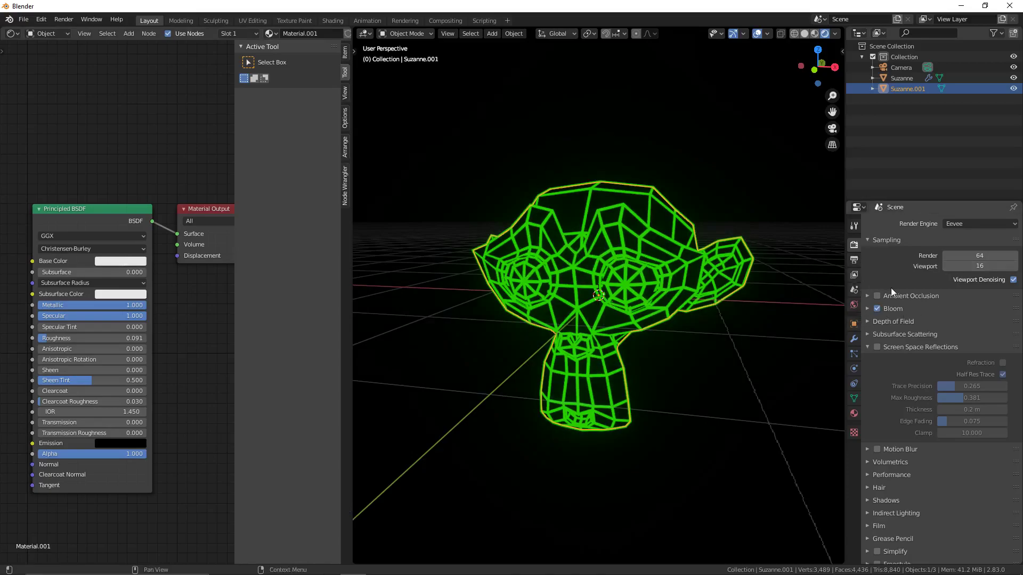
pyautogui.click(865, 306)
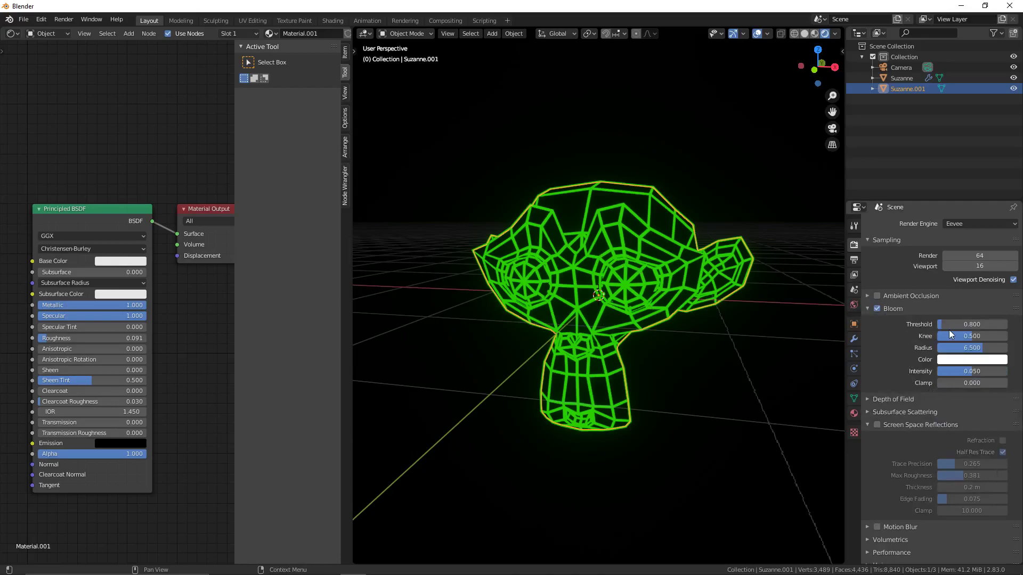
pyautogui.moveTo(948, 326)
pyautogui.mouseDown()
pyautogui.moveTo(1006, 324)
pyautogui.moveTo(937, 325)
pyautogui.mouseUp()
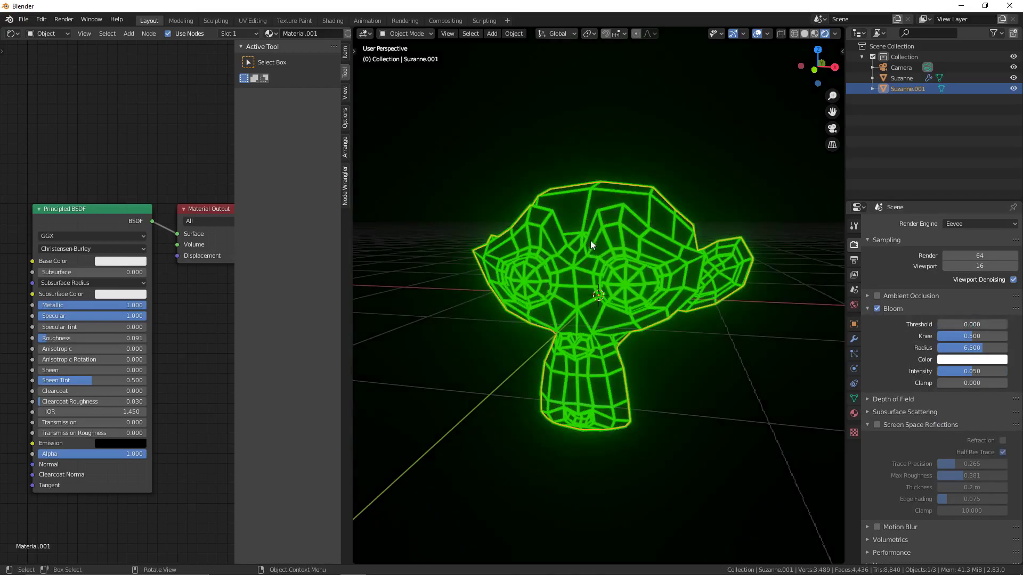
pyautogui.moveTo(975, 348); pyautogui.dragTo(1006, 348)
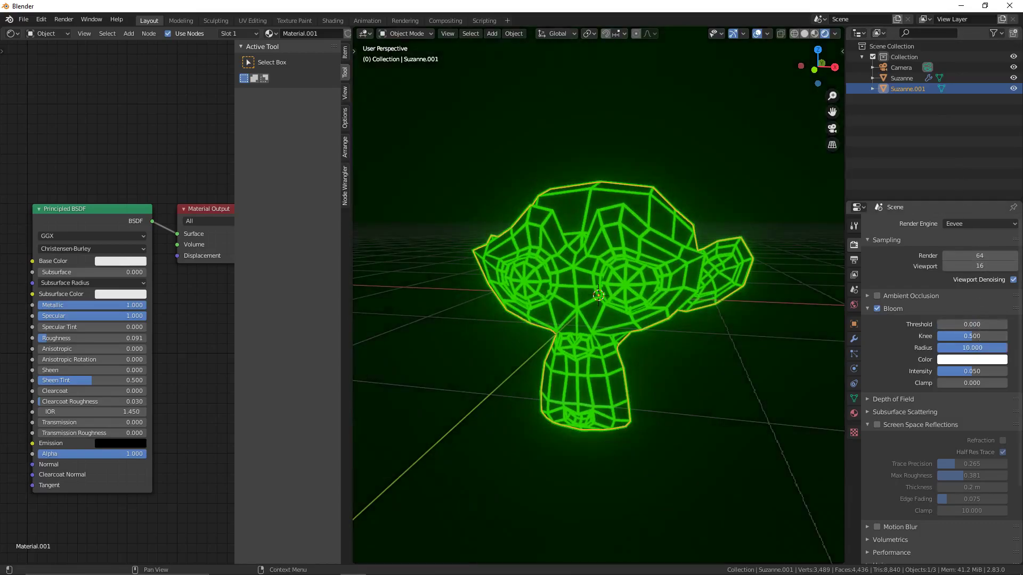
pyautogui.moveTo(1006, 348); pyautogui.dragTo(972, 371)
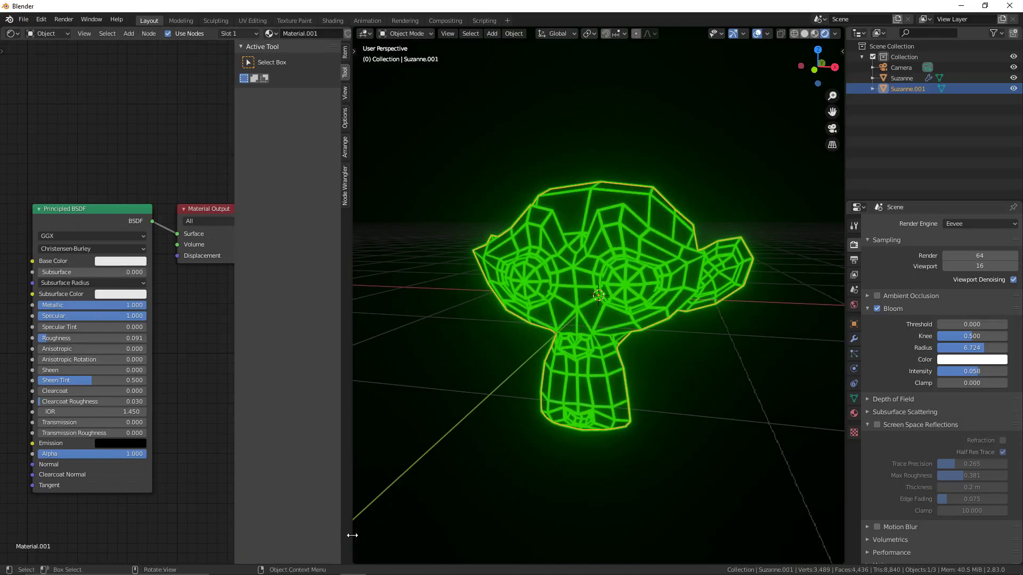
# Step: Join the Shader Editor area into the rendered 3D viewport so that the viewport fills the space
pyautogui.moveTo(346, 527); pyautogui.dragTo(245, 426)
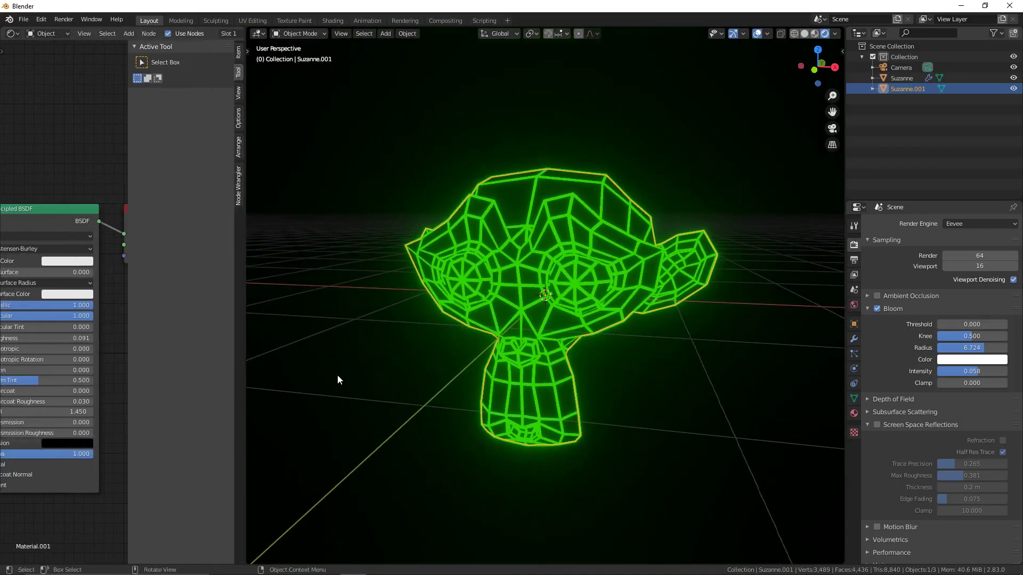
pyautogui.rightClick(246, 377)
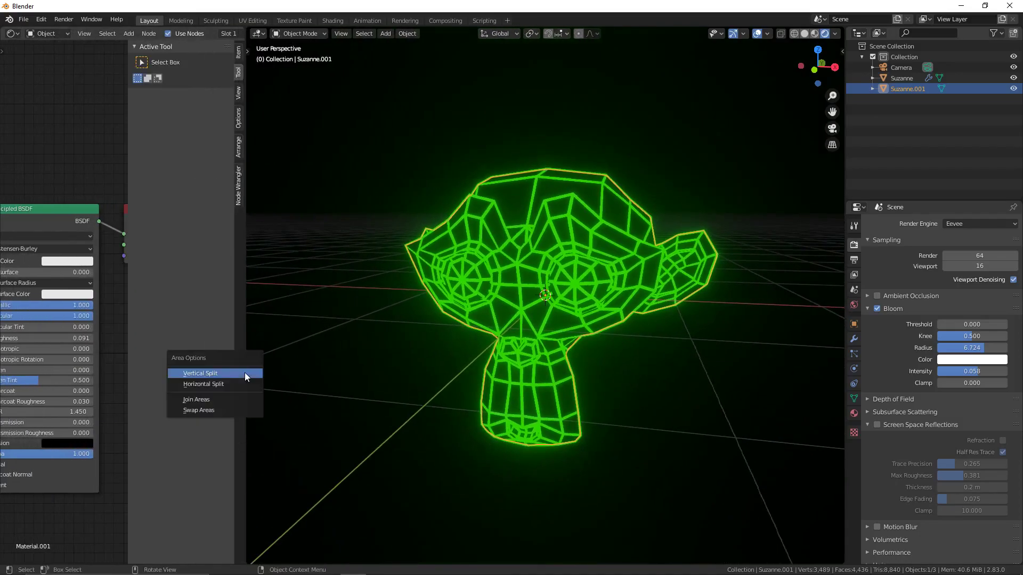
pyautogui.click(231, 401)
pyautogui.click(74, 371)
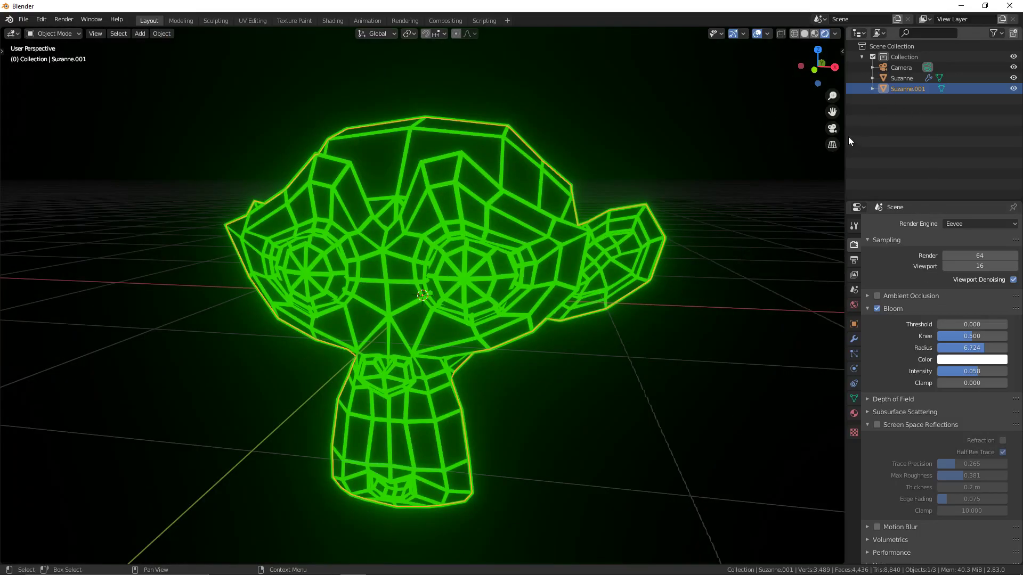
# Step: Look through the camera, lock the camera to the view and orbit it to frame the monkey head more frontally
pyautogui.click(833, 128)
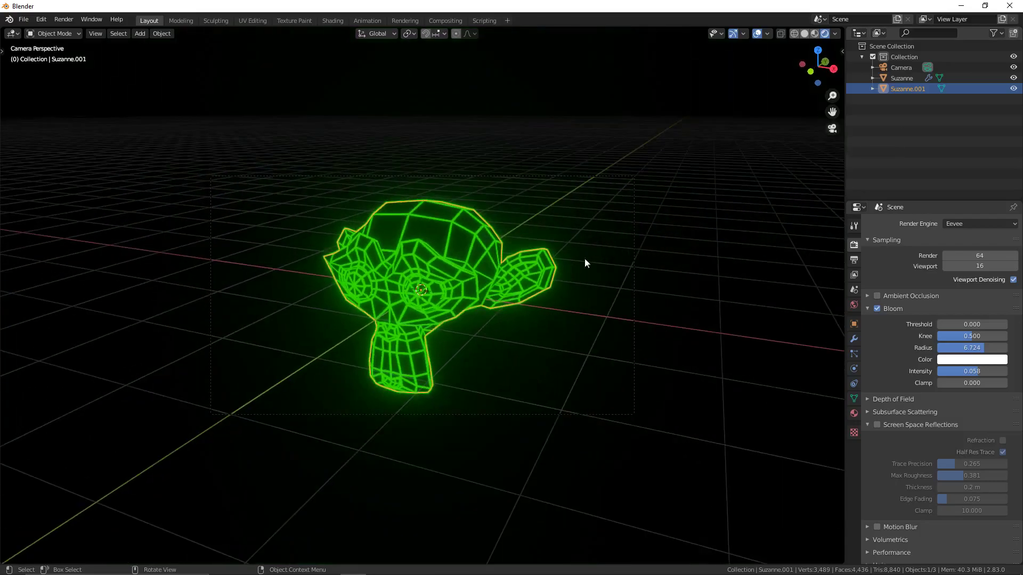
pyautogui.moveTo(526, 270); pyautogui.dragTo(528, 260, button='middle')
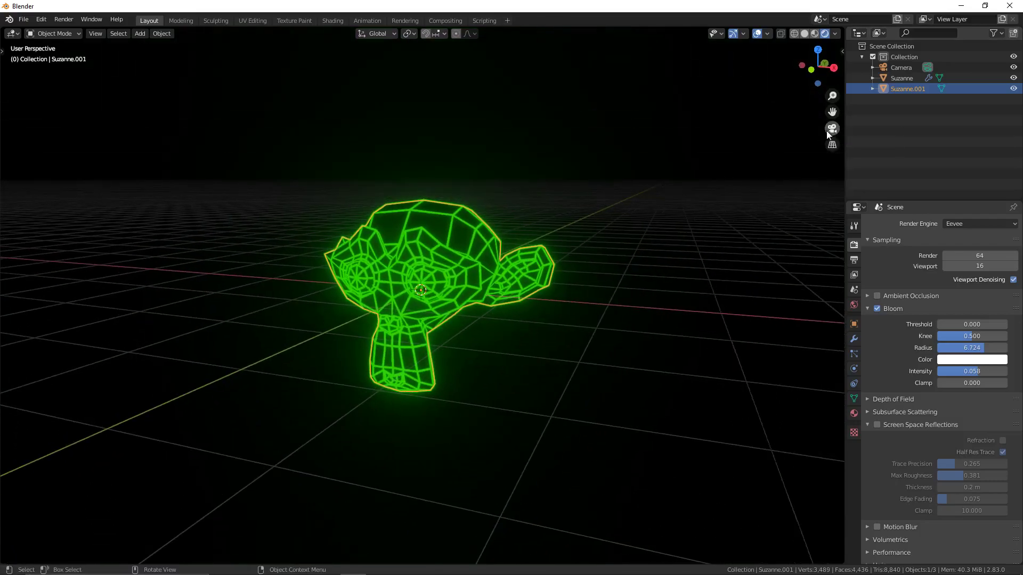
pyautogui.click(830, 129)
pyautogui.click(843, 51)
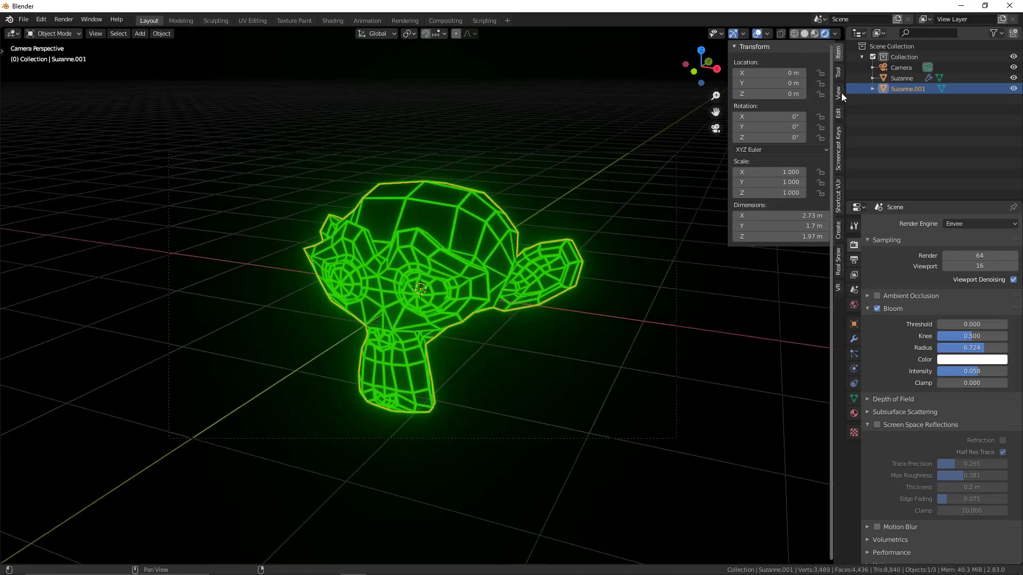
pyautogui.click(839, 92)
pyautogui.click(825, 177)
pyautogui.moveTo(453, 293)
pyautogui.mouseDown(button='middle')
pyautogui.moveTo(473, 286)
pyautogui.moveTo(472, 299)
pyautogui.moveTo(456, 283)
pyautogui.moveTo(469, 287)
pyautogui.moveTo(449, 300)
pyautogui.mouseUp(button='middle')
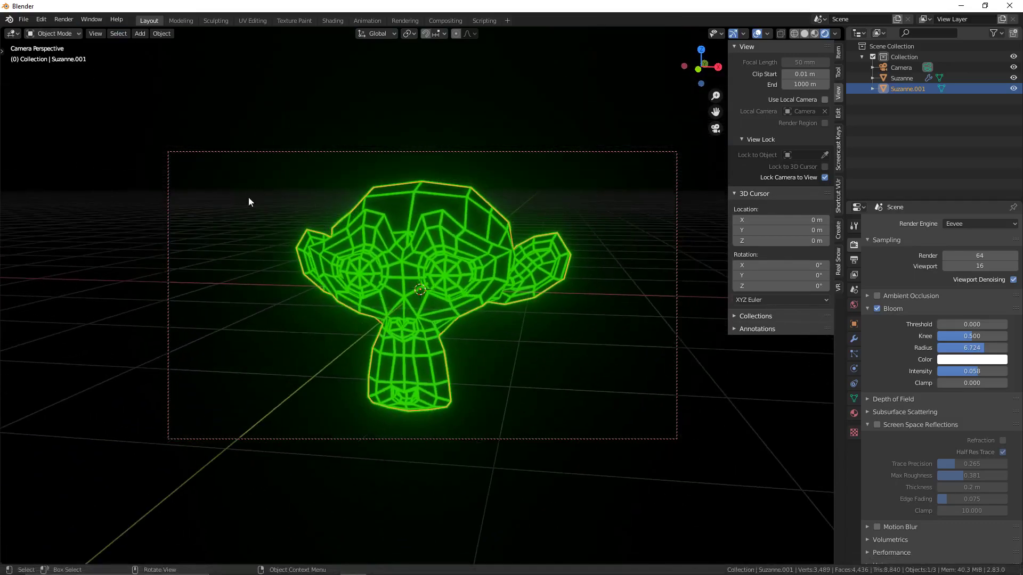
# Step: Render the image from the camera and fit the whole render result in its window
pyautogui.click(64, 19)
pyautogui.click(65, 20)
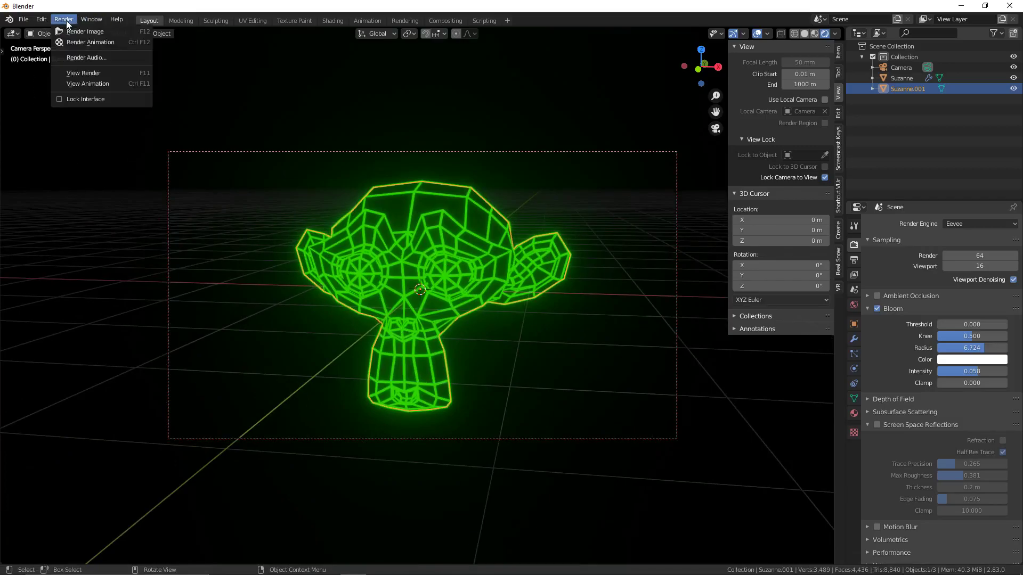
pyautogui.click(69, 32)
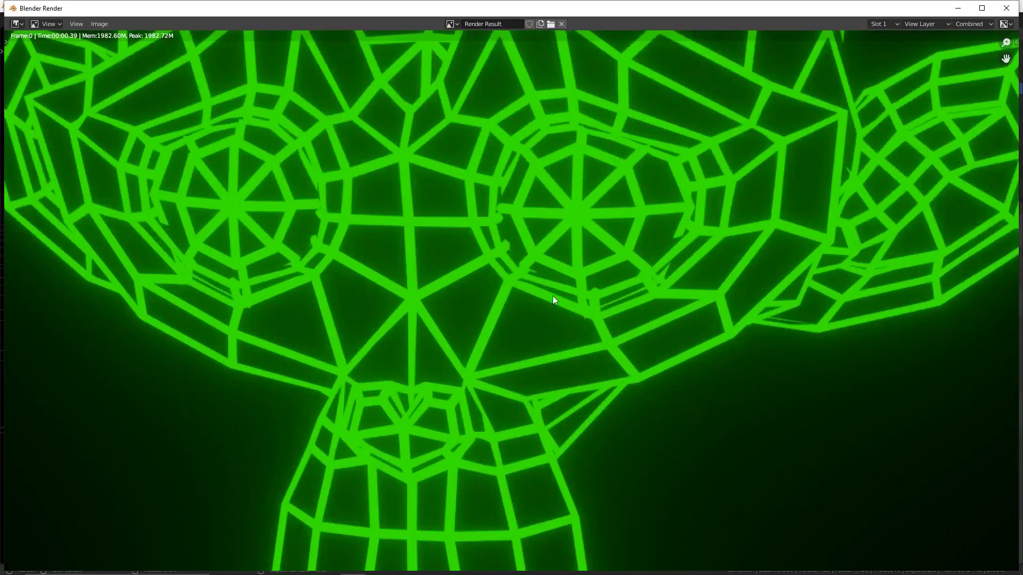
pyautogui.press('Home')
pyautogui.scroll(2, 559, 292)
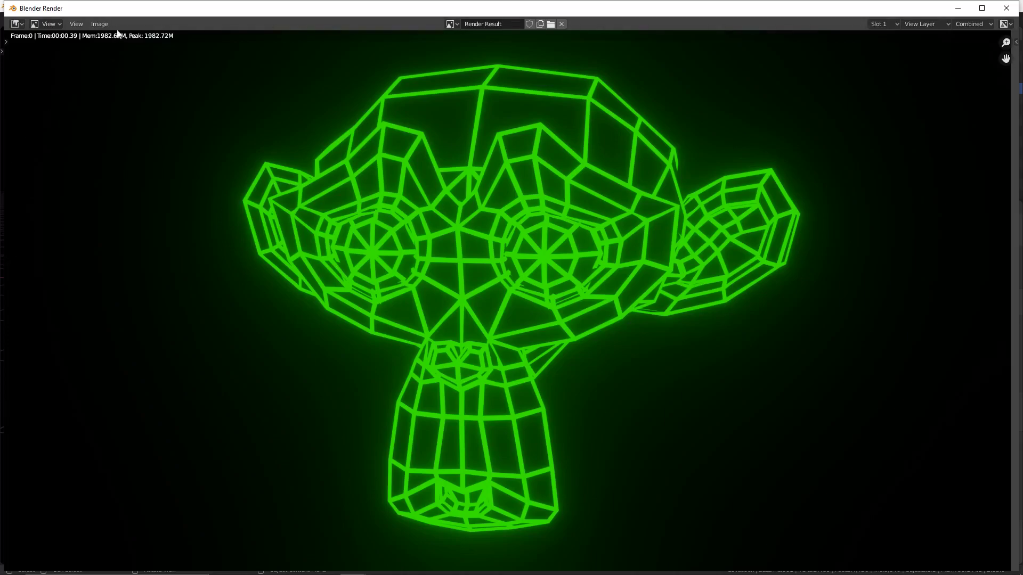
# Step: Save the rendered image as a file
pyautogui.click(99, 24)
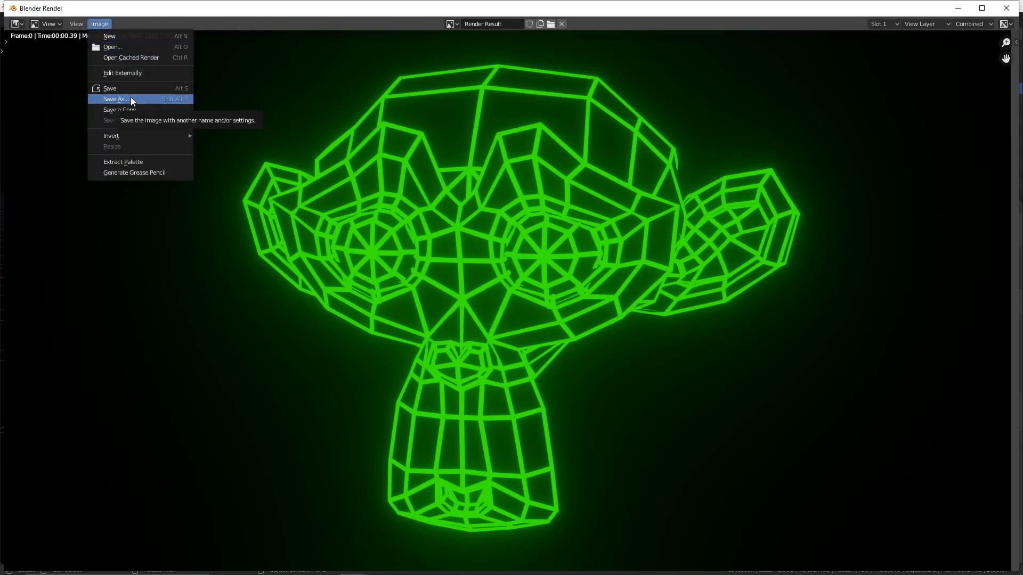